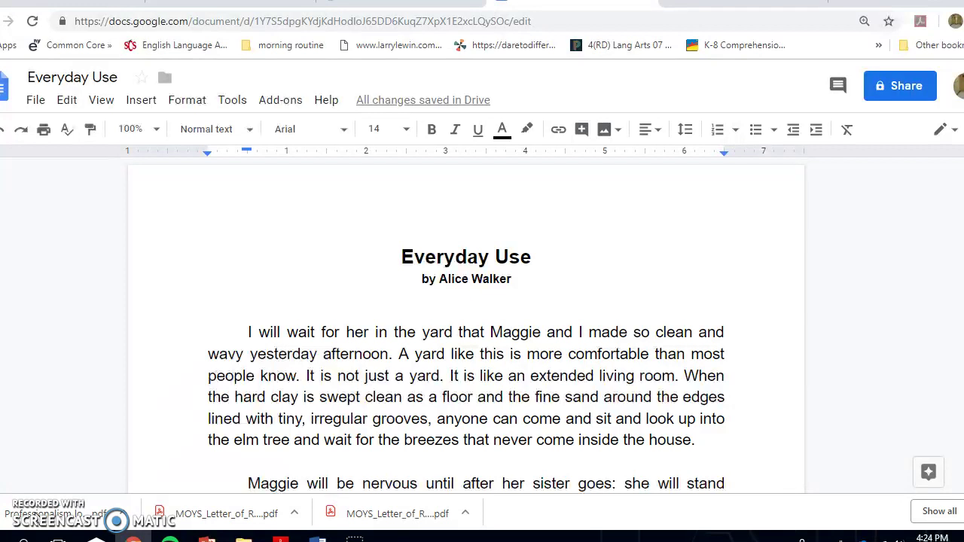
Step: Post a comment at the end of the title reading "Things that I use daily... common things... things that are not important."
{"action": "left_click", "coordinate": [538, 257]}
{"action": "double_click", "coordinate": [581, 256]}
{"action": "left_click", "coordinate": [807, 264]}
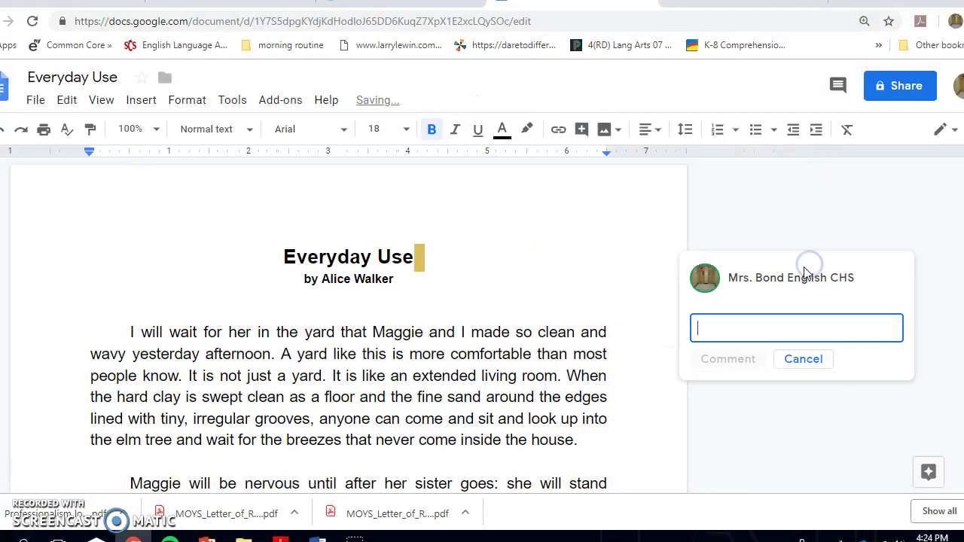
{"action": "type", "text": "Tho"}
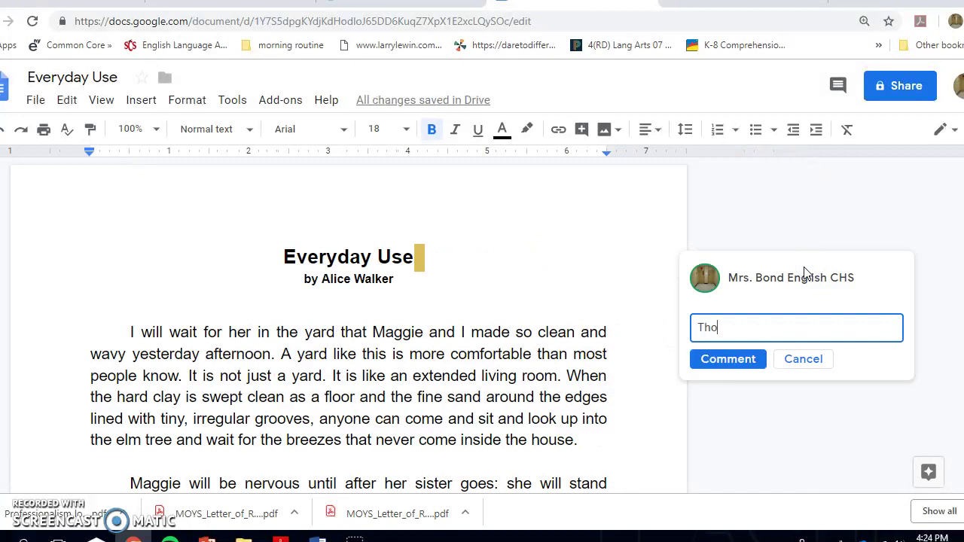
{"action": "key", "text": "BackSpace"}
{"action": "type", "text": "ings that I use daily "}
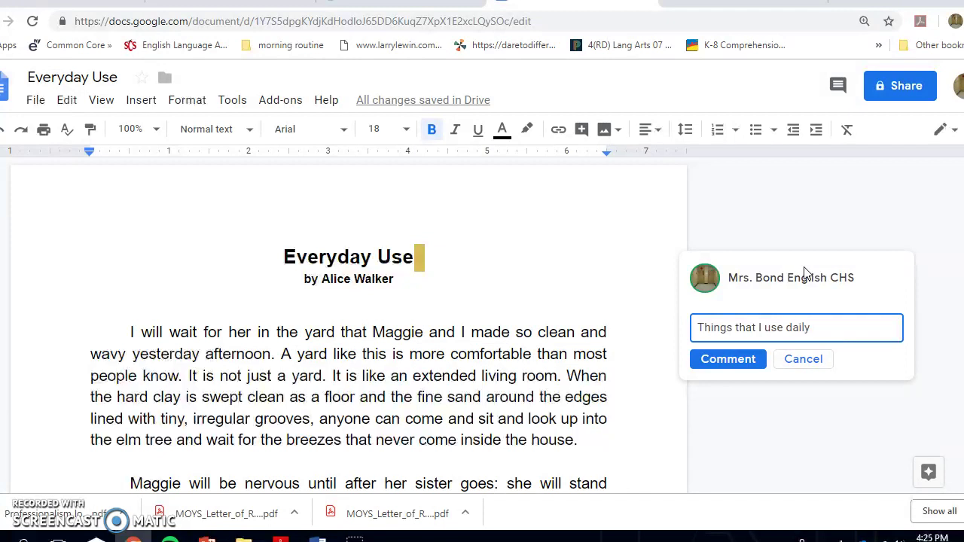
{"action": "type", "text": "... common things"}
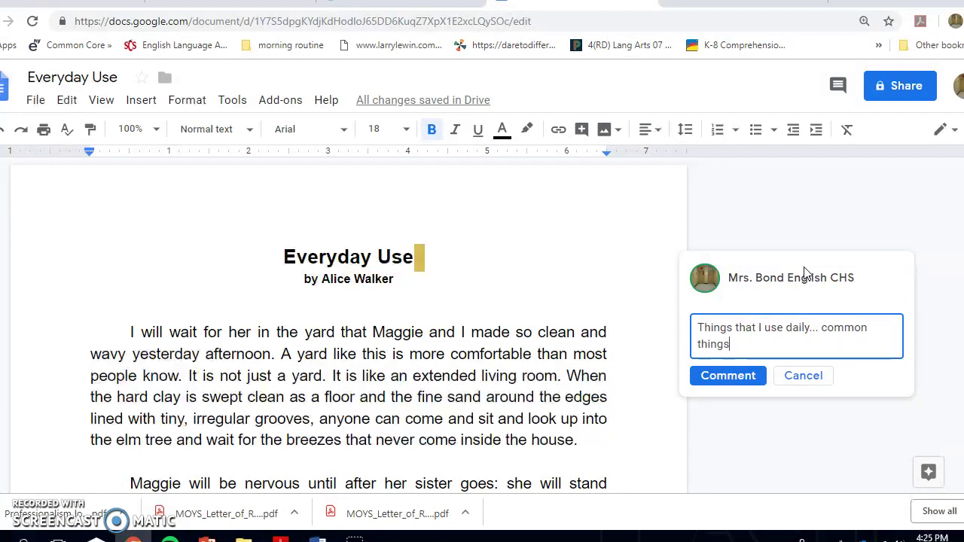
{"action": "type", "text": "... things that are not "}
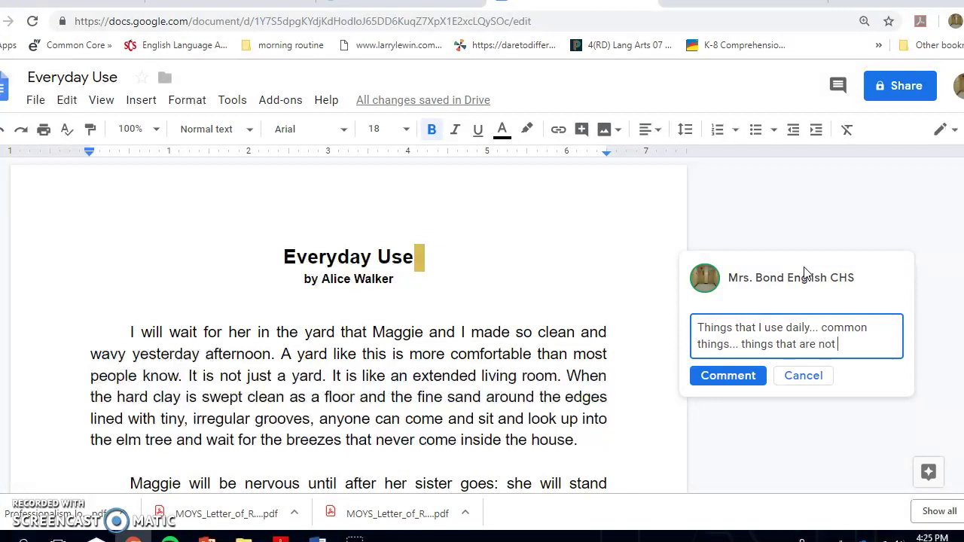
{"action": "type", "text": "important."}
{"action": "left_click", "coordinate": [713, 380]}
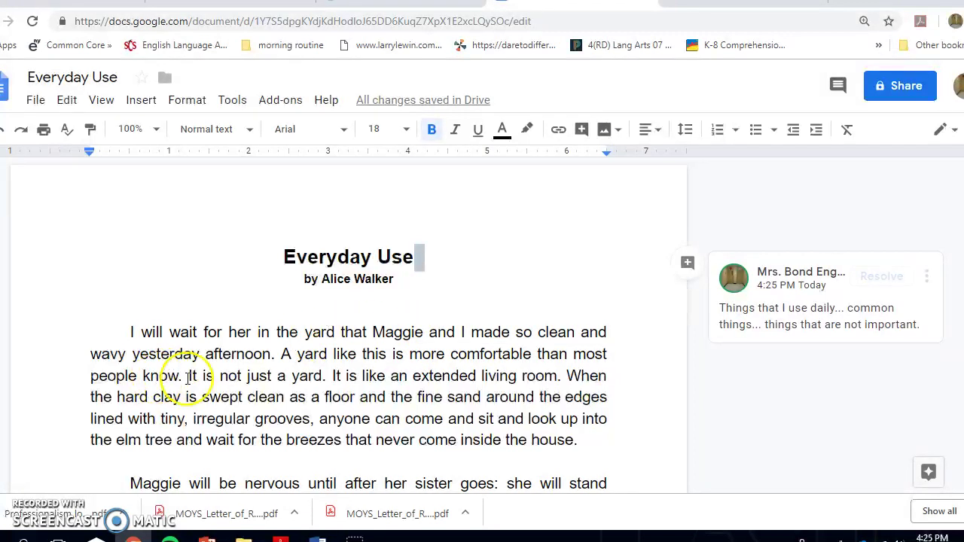
Step: Start a comment on the opening "I" reading "This let's me know that this story is being told in 1st; the narrator is waiting for someone."
{"action": "left_click", "coordinate": [132, 331]}
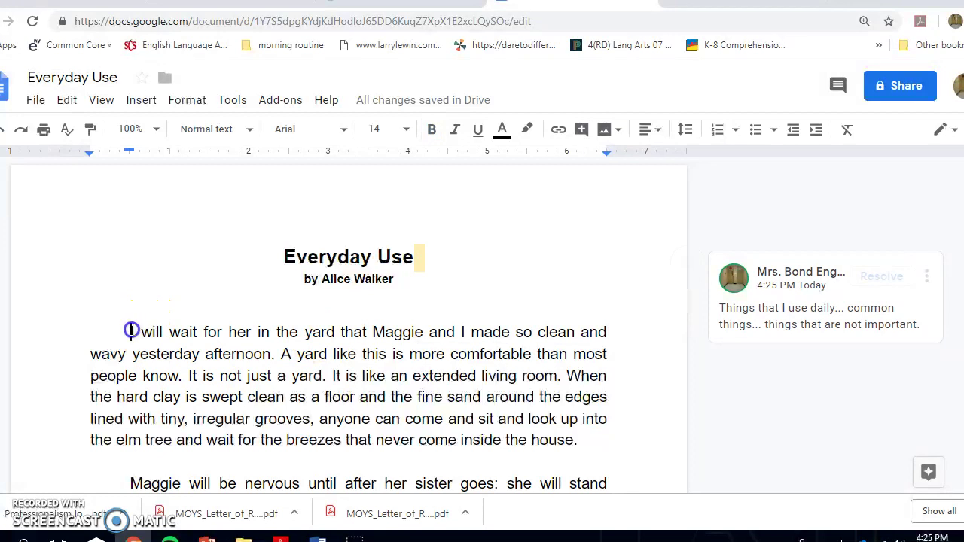
{"action": "left_click", "coordinate": [687, 338]}
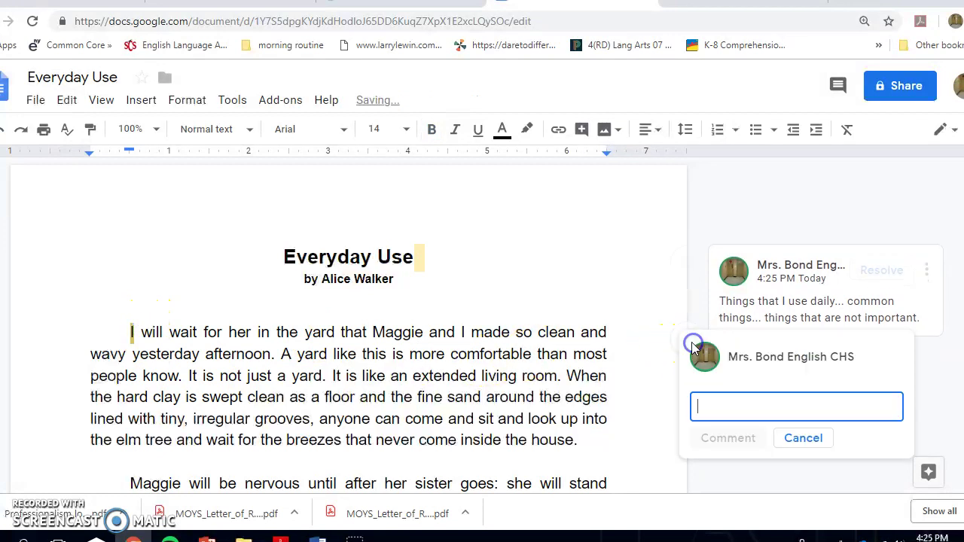
{"action": "type", "text": "This is"}
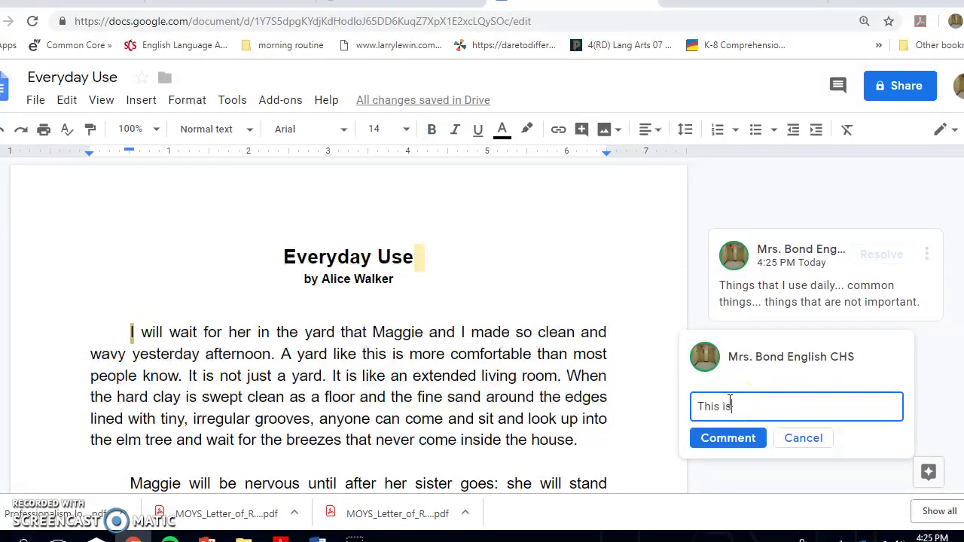
{"action": "key", "text": "BackSpace"}
{"action": "type", "text": "lets m"}
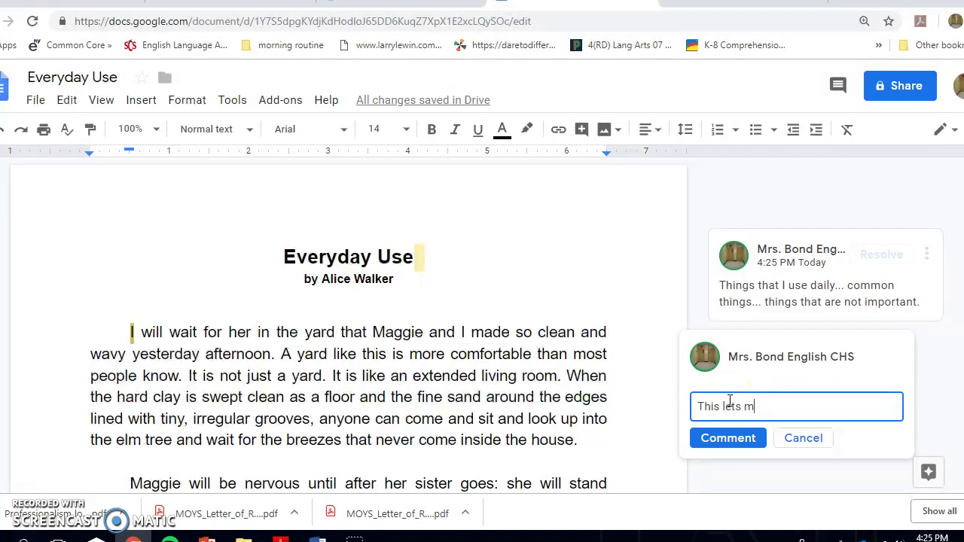
{"action": "key", "text": "BackSpace"}
{"action": "key", "text": "BackSpace"}
{"action": "type", "text": "'s me know that this story "}
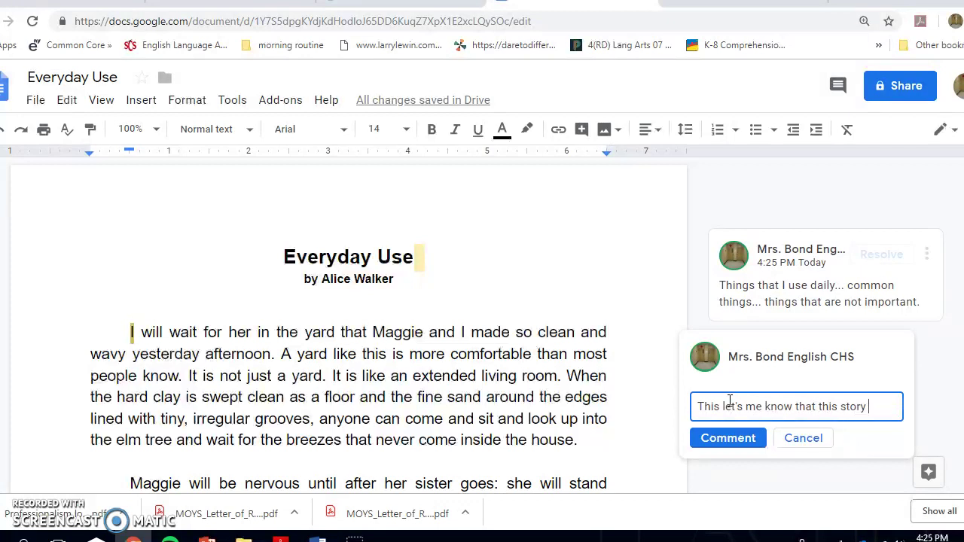
{"action": "type", "text": "is eein"}
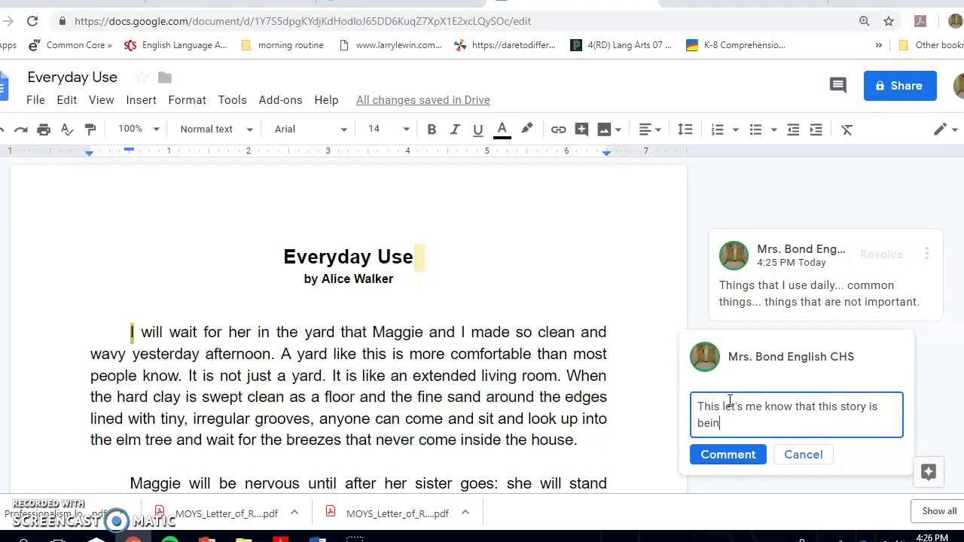
{"action": "type", "text": "g told in 1st;"}
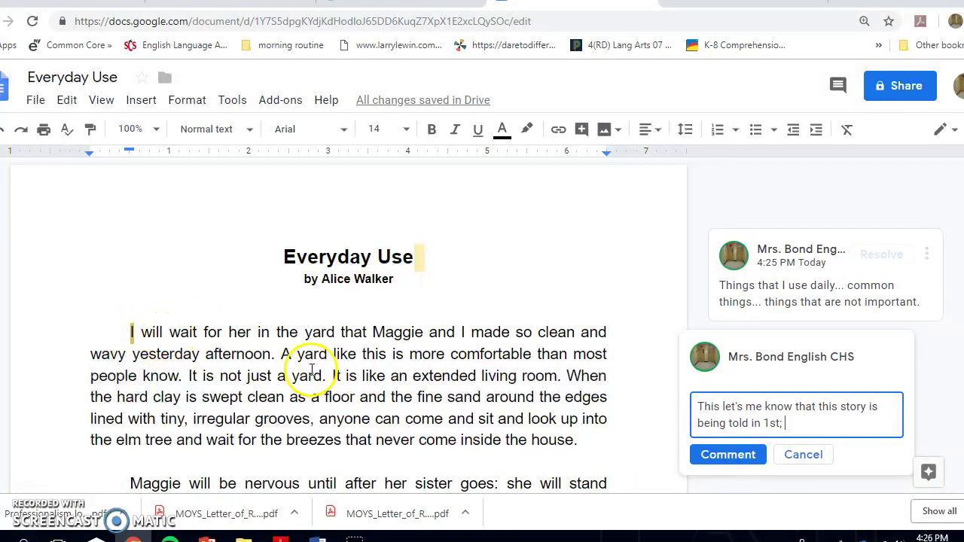
{"action": "type", "text": "the"}
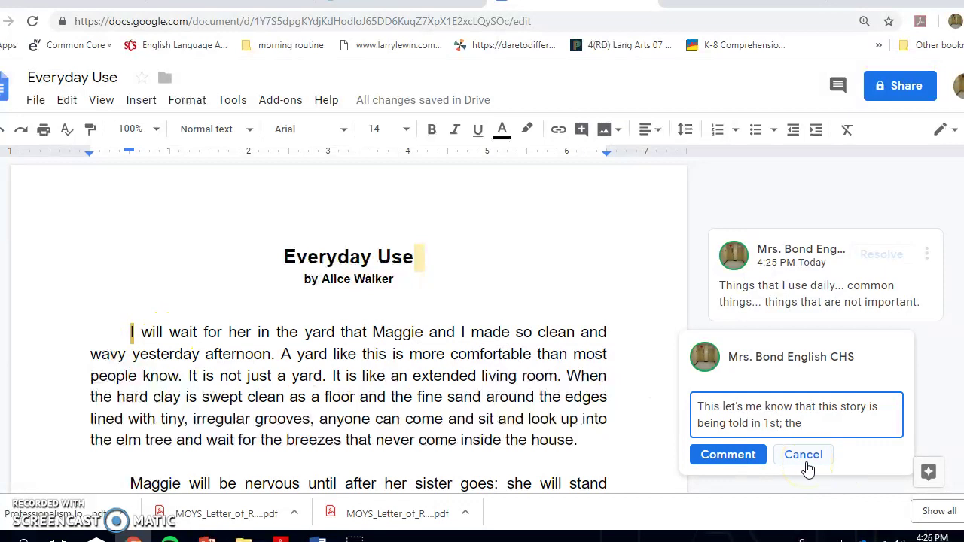
{"action": "type", "text": " narrator is waiting "}
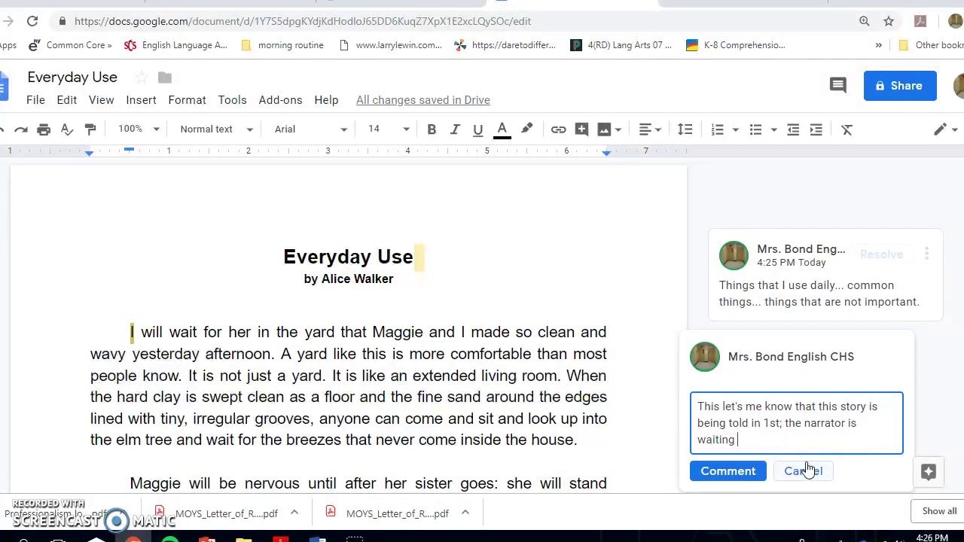
{"action": "type", "text": "for someone ."}
Step: Add a second line, "*** This person is important to them.", and a third line, "***", to the comment and post it
{"action": "key", "text": "Return"}
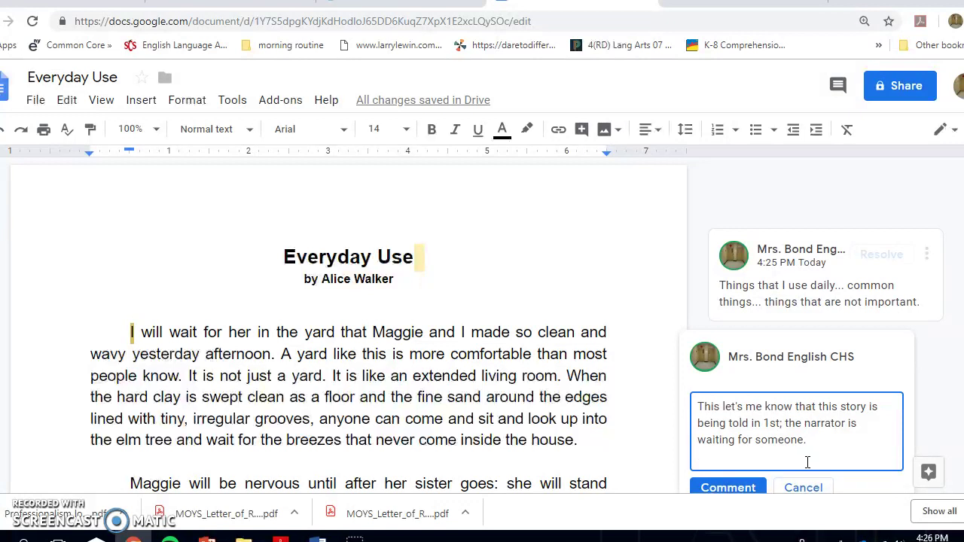
{"action": "type", "text": "*** This person is imporat"}
{"action": "key", "text": "BackSpace"}
{"action": "key", "text": "BackSpace"}
{"action": "type", "text": "tant to them."}
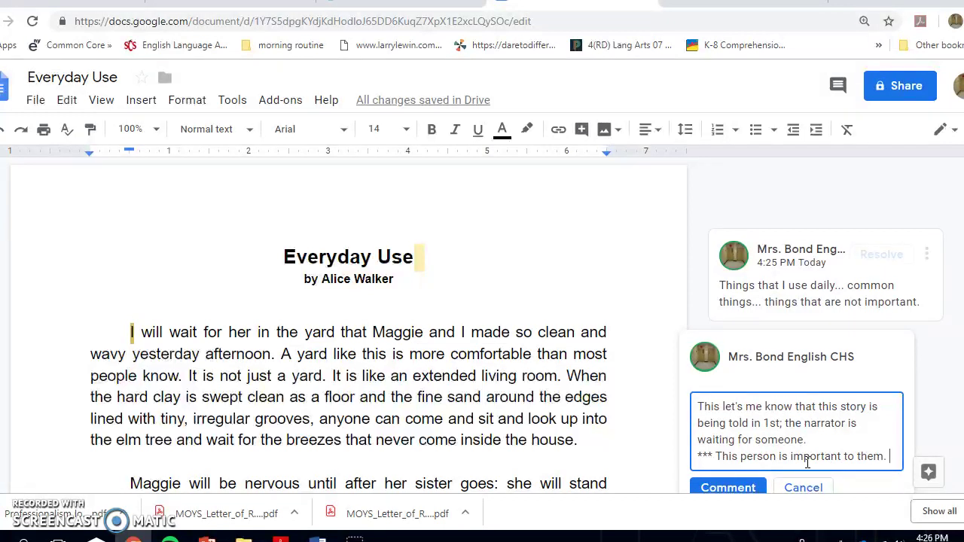
{"action": "key", "text": "Return"}
{"action": "type", "text": "***"}
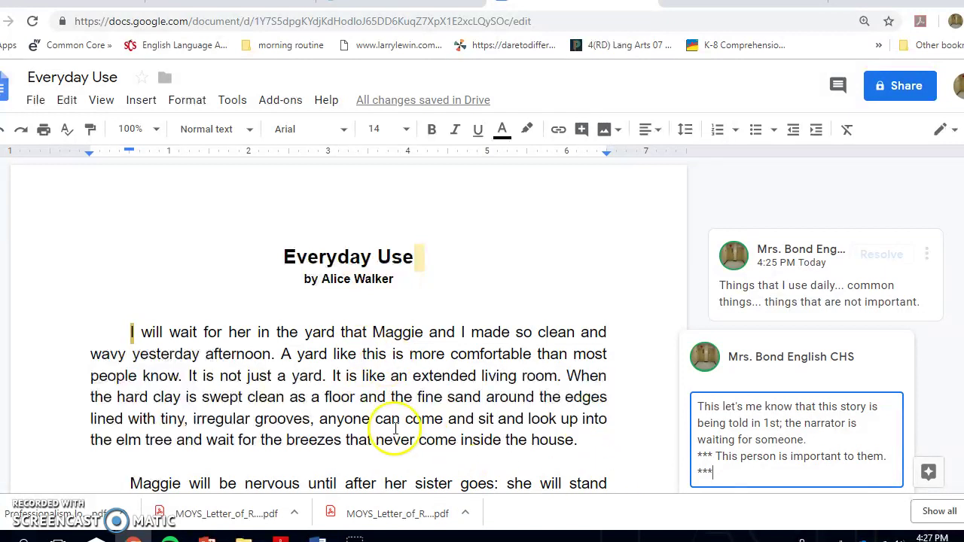
{"action": "scroll", "coordinate": [813, 414], "scroll_direction": "down", "scroll_amount": 3}
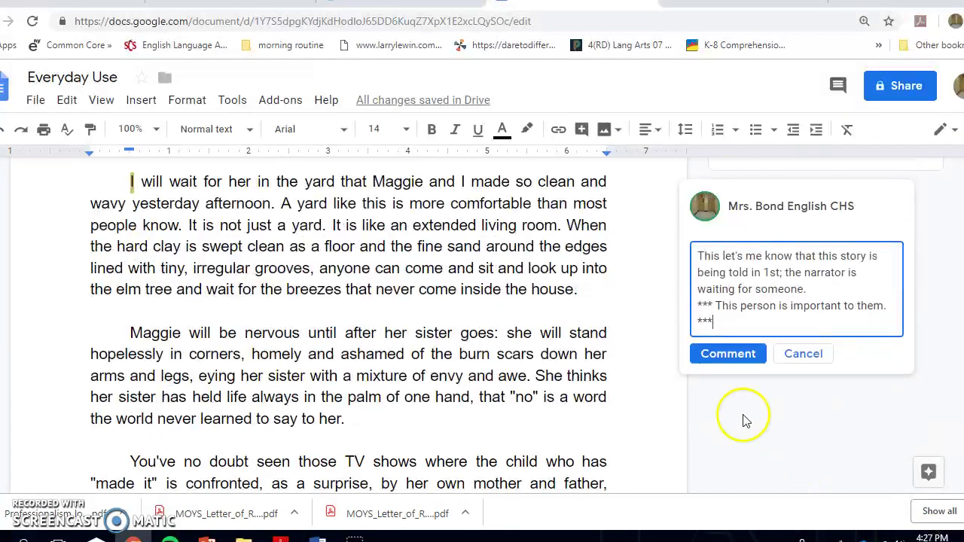
{"action": "left_click", "coordinate": [728, 354]}
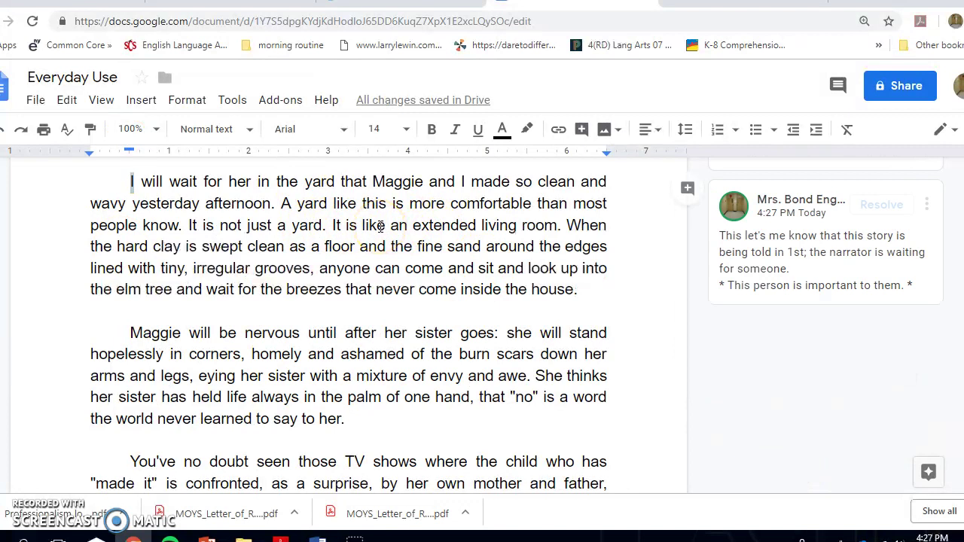
Step: Start a comment on "It is like an extended living room" reading "Living room- is a place of comfort; company is in my living room."
{"action": "left_click_drag", "start_coordinate": [332, 225], "coordinate": [554, 227]}
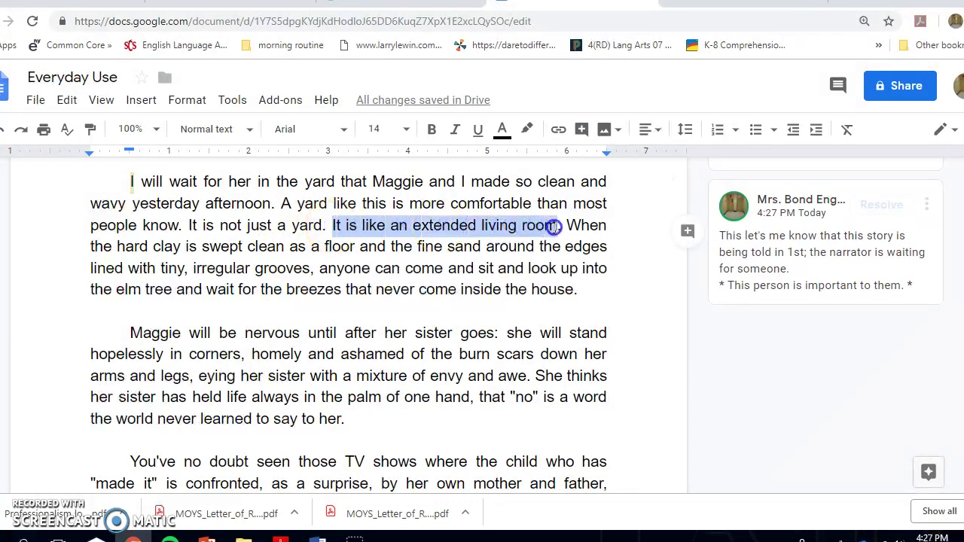
{"action": "left_click", "coordinate": [686, 231]}
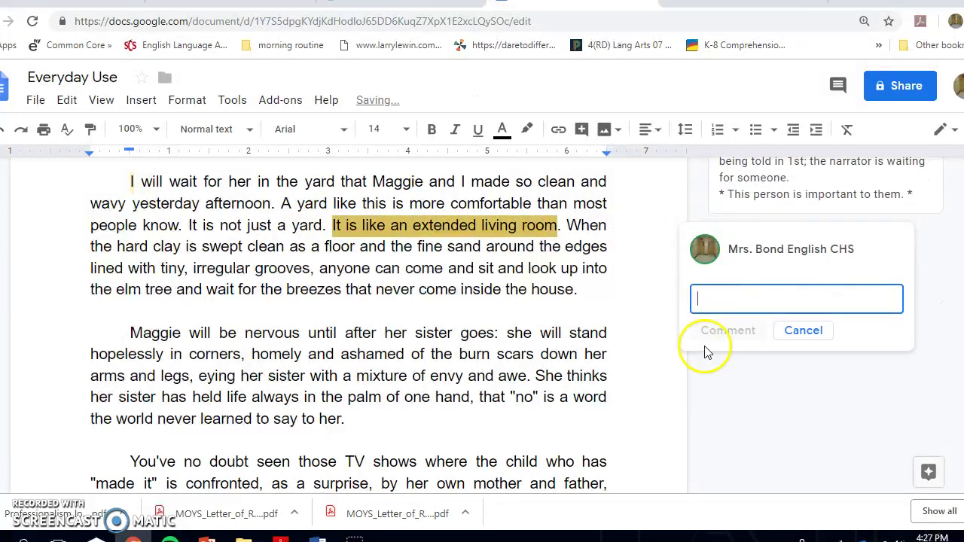
{"action": "left_click", "coordinate": [726, 299]}
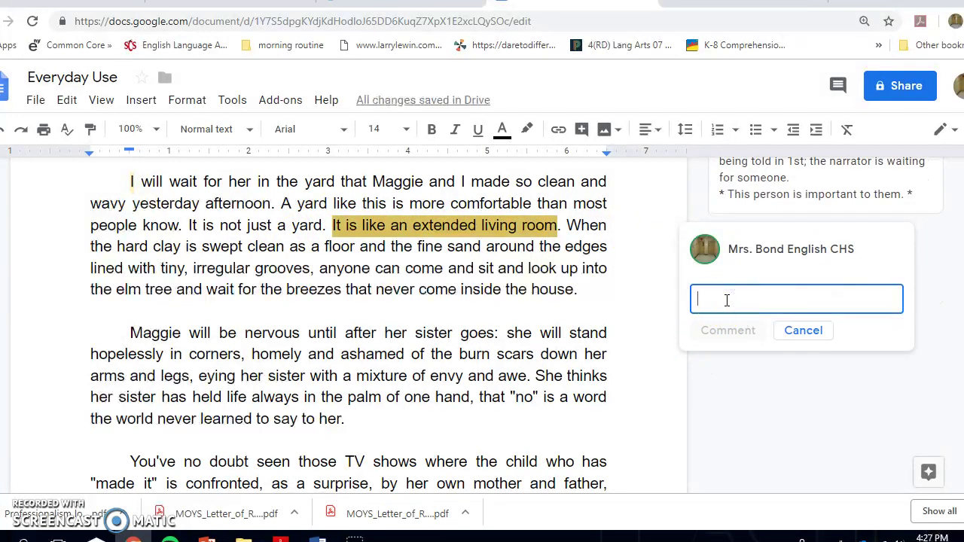
{"action": "type", "text": "The"}
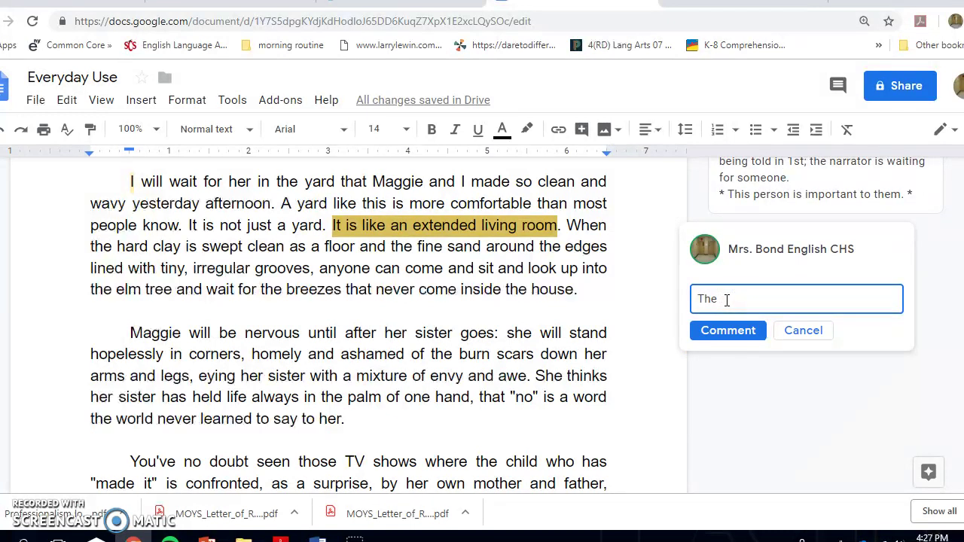
{"action": "key", "text": "BackSpace"}
{"action": "key", "text": "BackSpace"}
{"action": "key", "text": "BackSpace"}
{"action": "key", "text": "BackSpace"}
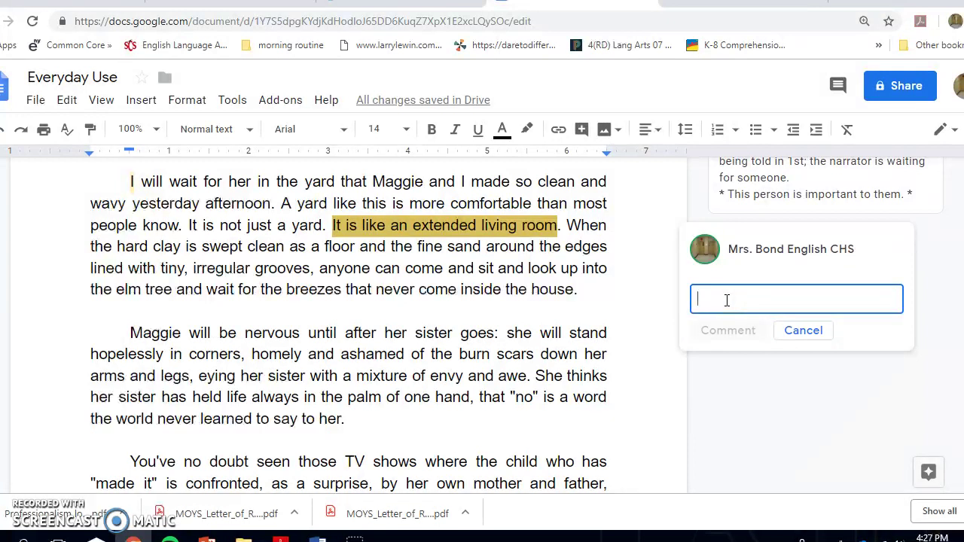
{"action": "type", "text": "Living"}
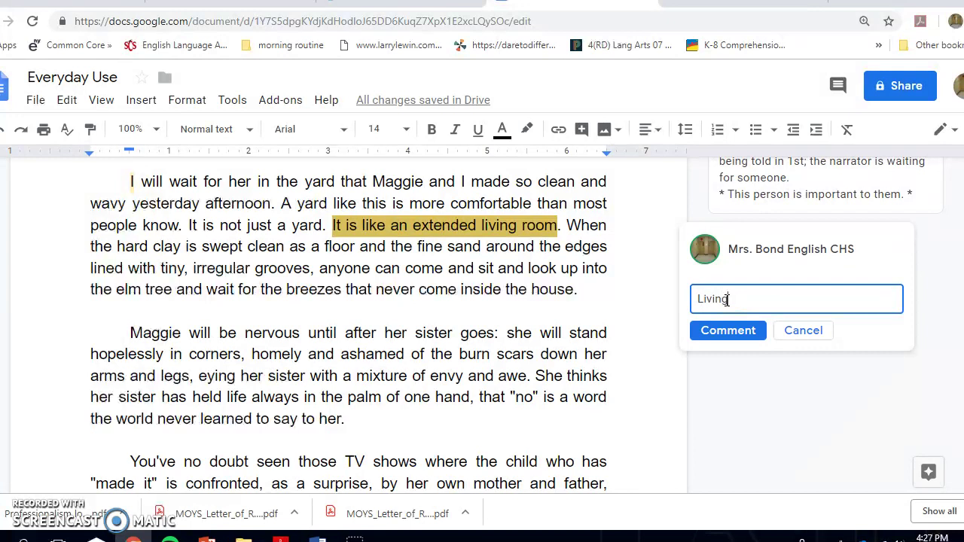
{"action": "type", "text": " room- is a place of comfort "}
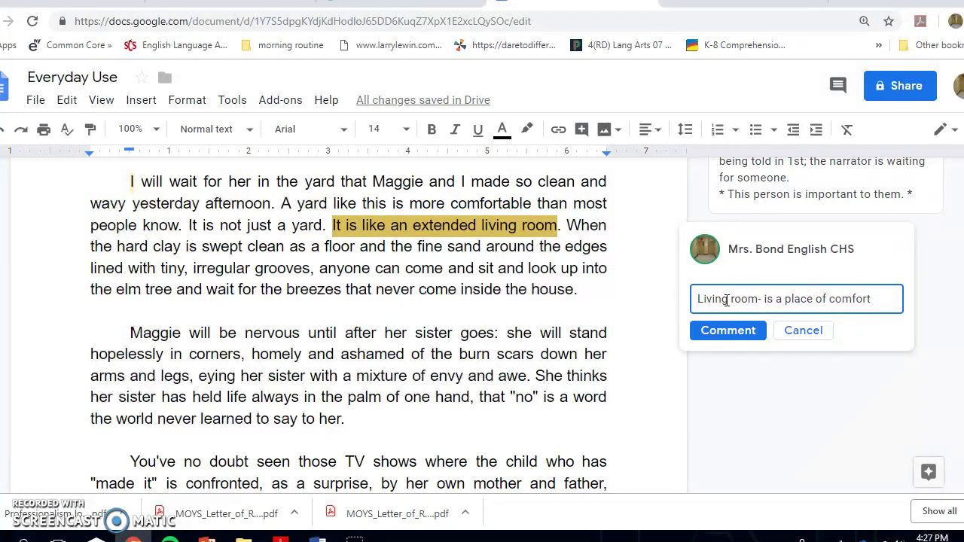
{"action": "type", "text": "; company is in"}
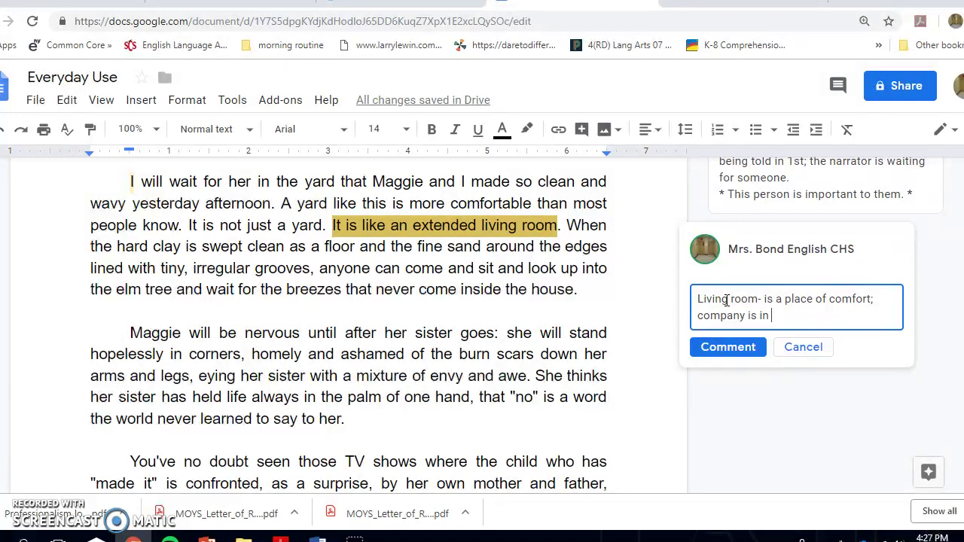
{"action": "type", "text": "iving room."}
Step: Add the line "Yard is a part of her home." to the living room comment and post it
{"action": "key", "text": "Return"}
{"action": "type", "text": "Yard is a part of her home."}
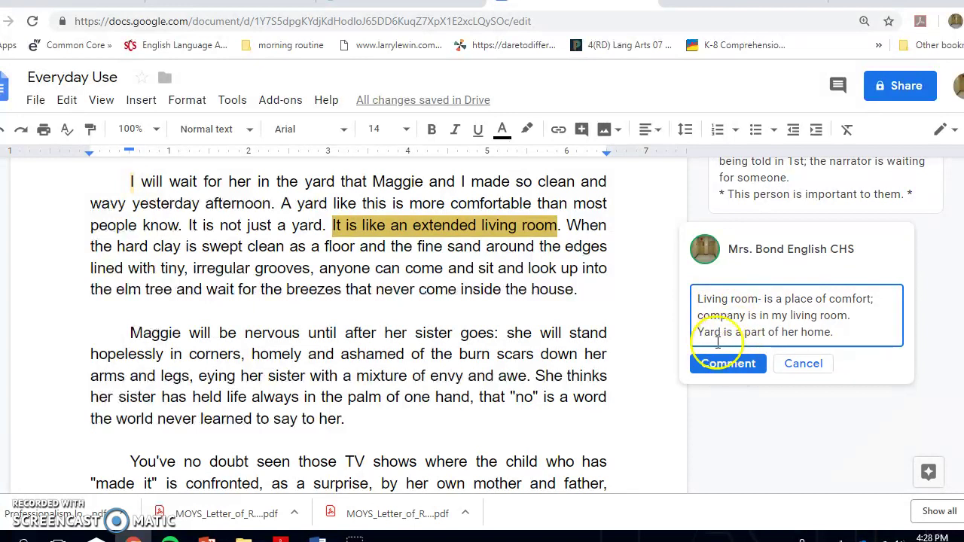
{"action": "left_click", "coordinate": [734, 366]}
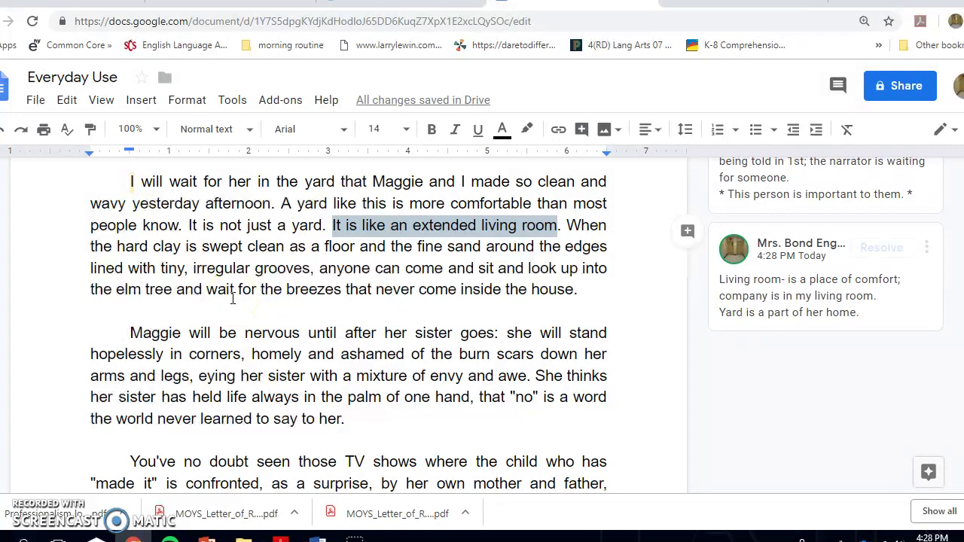
Step: Highlight "breezes that never come inside the house." at the end of the first paragraph in yellow
{"action": "left_click_drag", "start_coordinate": [284, 293], "coordinate": [578, 298]}
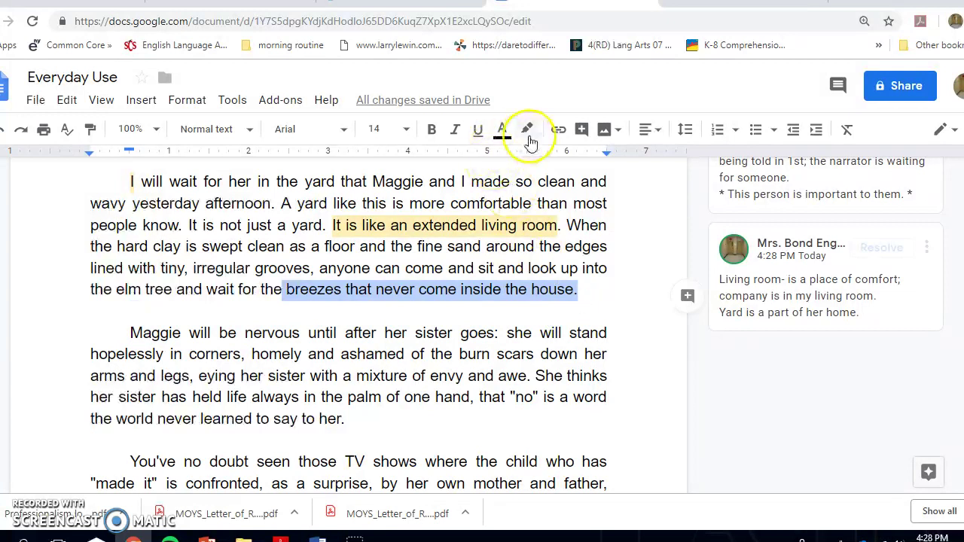
{"action": "left_click", "coordinate": [529, 137]}
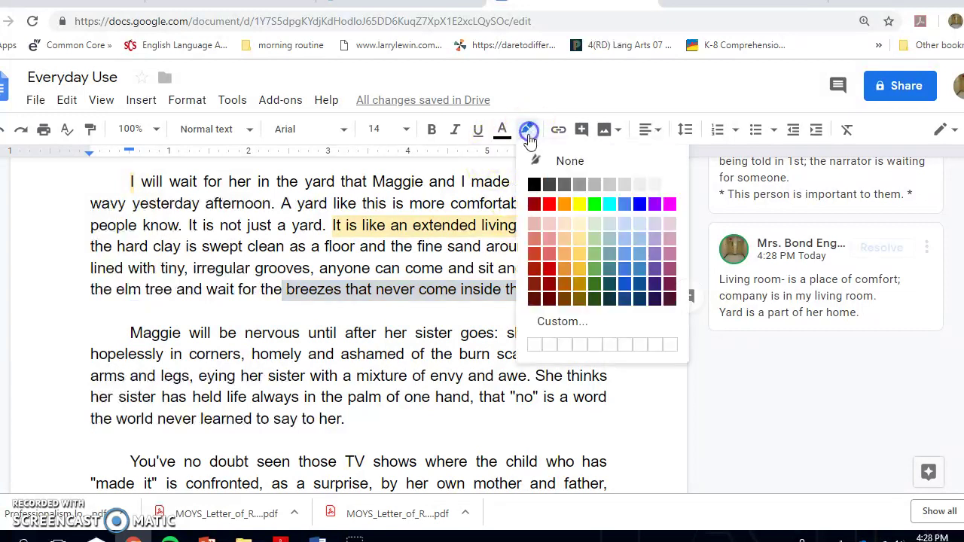
{"action": "left_click", "coordinate": [578, 204]}
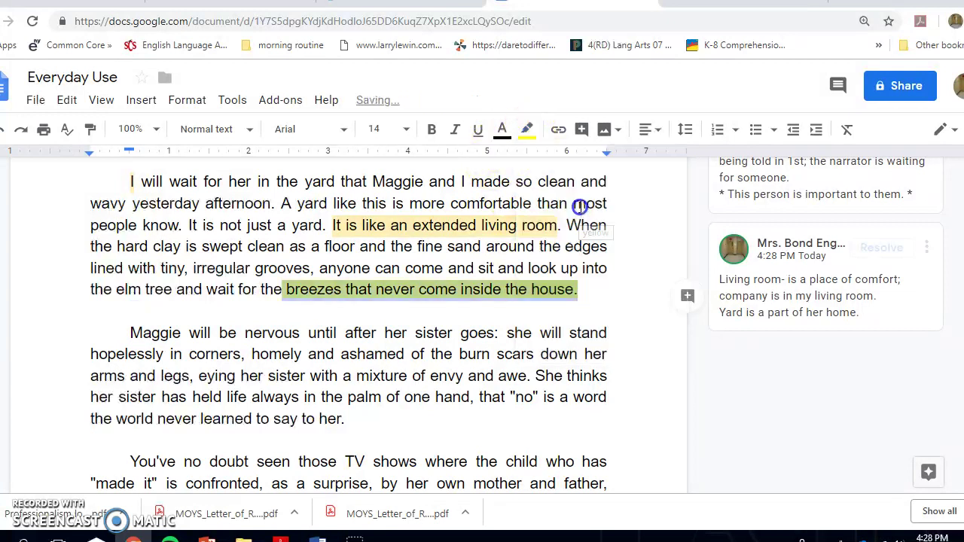
Step: Post the comment "Why don't the breezes come inside the house? No windows or small windows???" on the highlighted breezes phrase
{"action": "left_click", "coordinate": [686, 299]}
{"action": "left_click", "coordinate": [701, 368]}
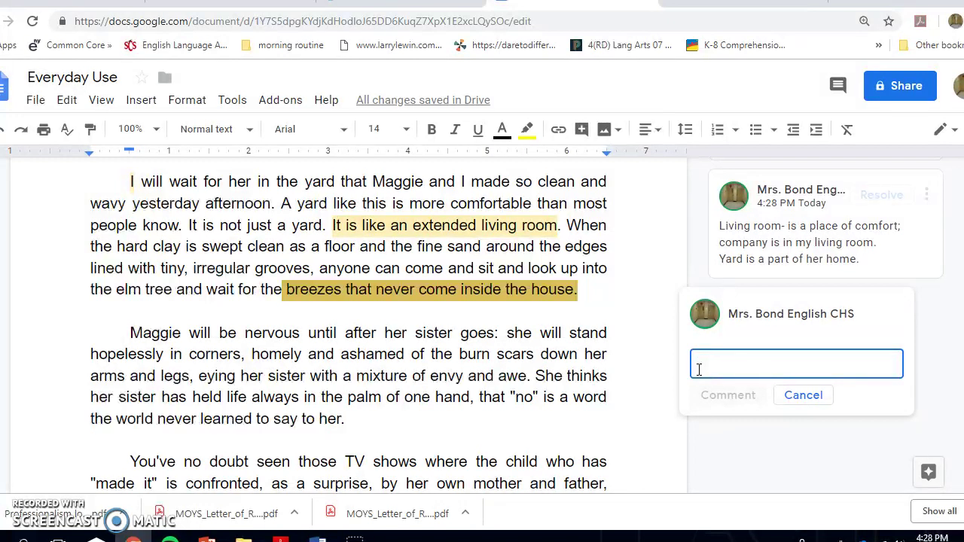
{"action": "type", "text": "Why "}
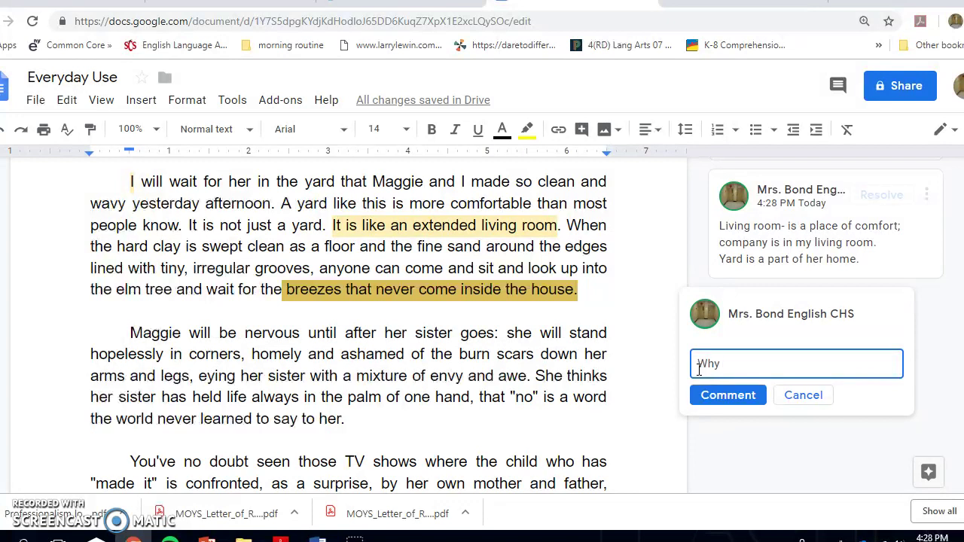
{"action": "type", "text": "don't the breezes come inside the house"}
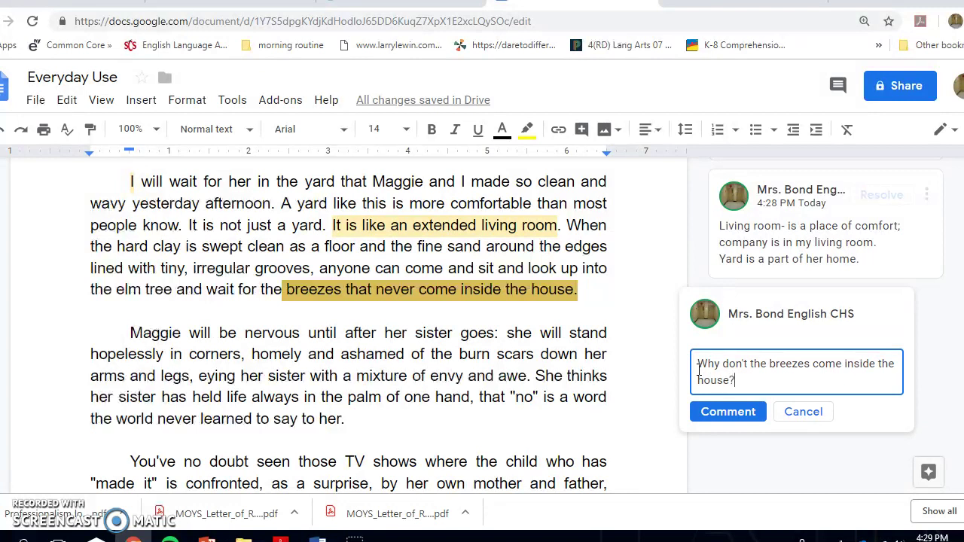
{"action": "type", "text": "? No windows or small"}
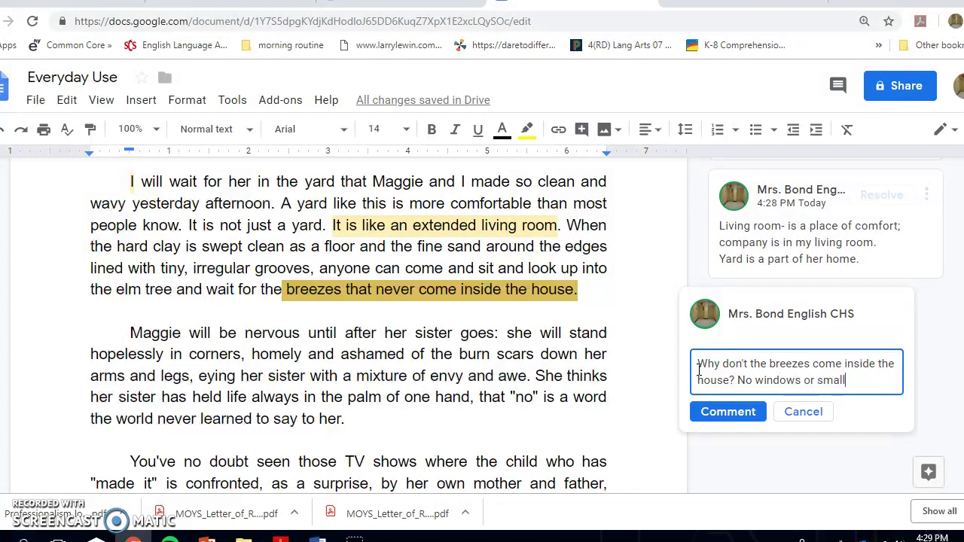
{"action": "type", "text": " windows???"}
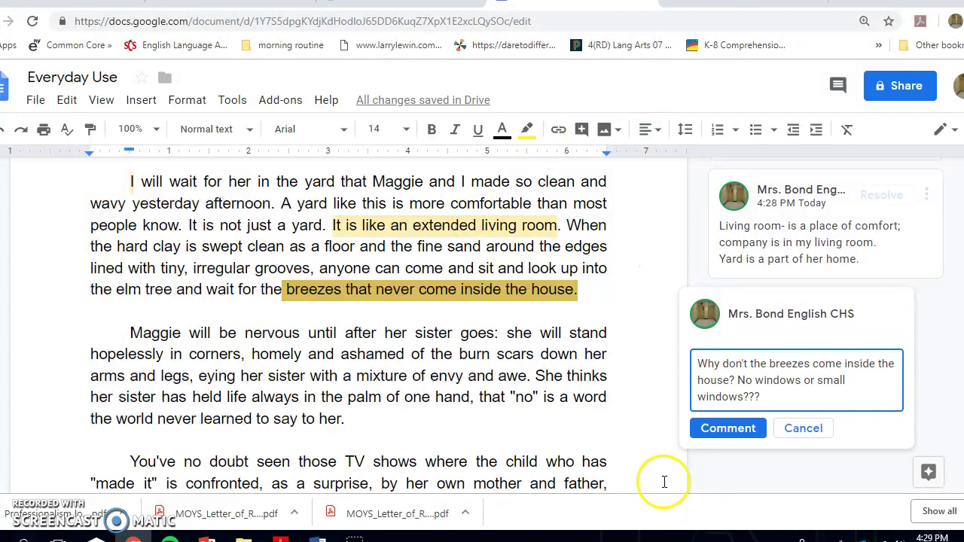
{"action": "left_click", "coordinate": [725, 429]}
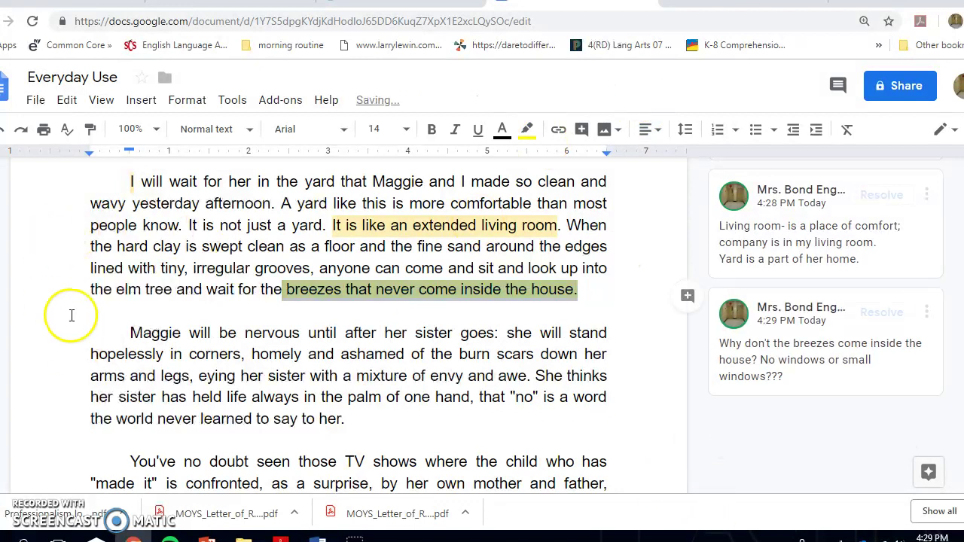
{"action": "left_click", "coordinate": [69, 315]}
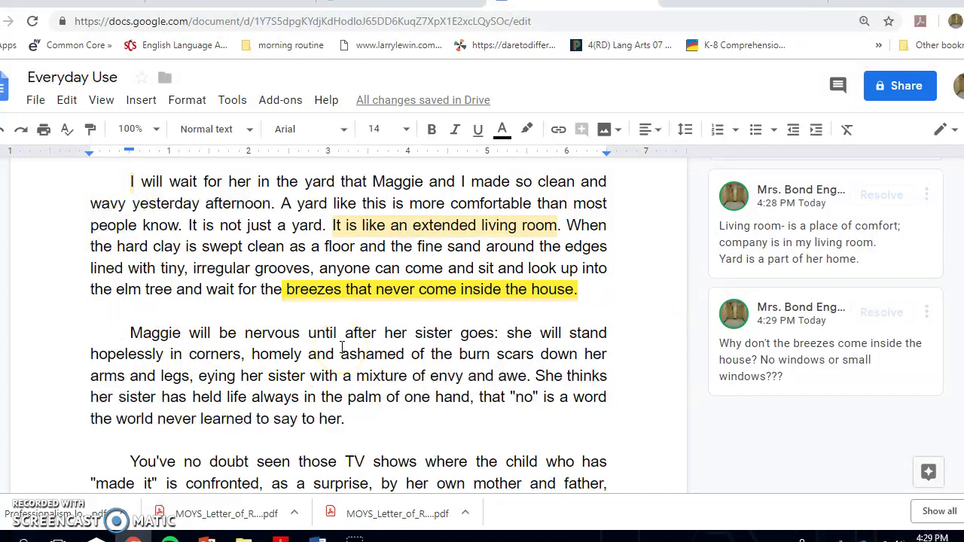
Step: Start a comment on "Maggie will be nervous until after her sister goes" at the start of the second paragraph
{"action": "left_click_drag", "start_coordinate": [494, 333], "coordinate": [291, 312]}
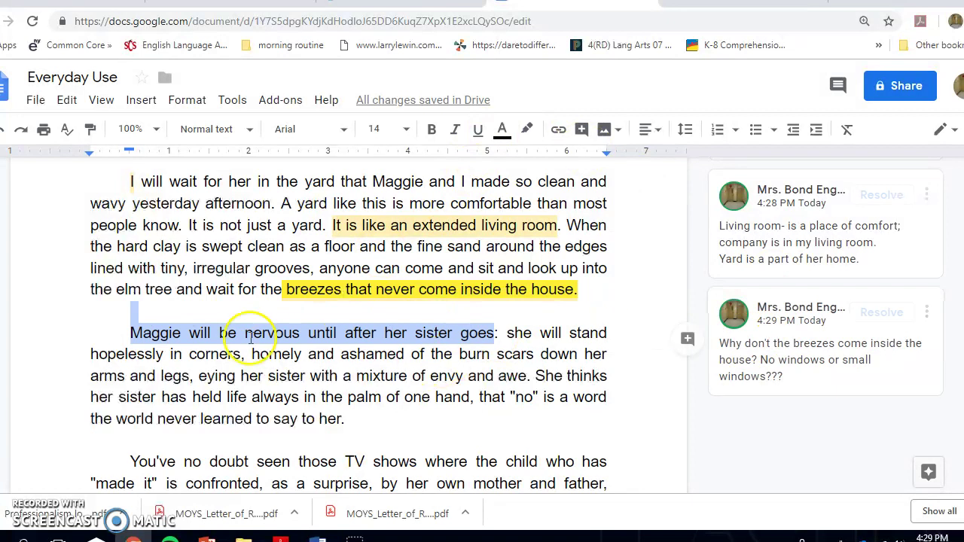
{"action": "left_click", "coordinate": [690, 340]}
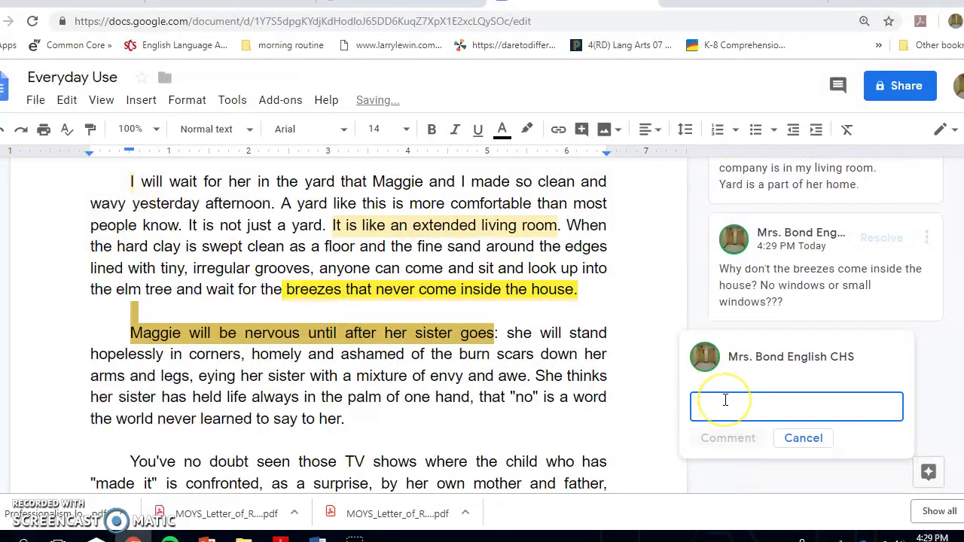
{"action": "type", "text": "Famil"}
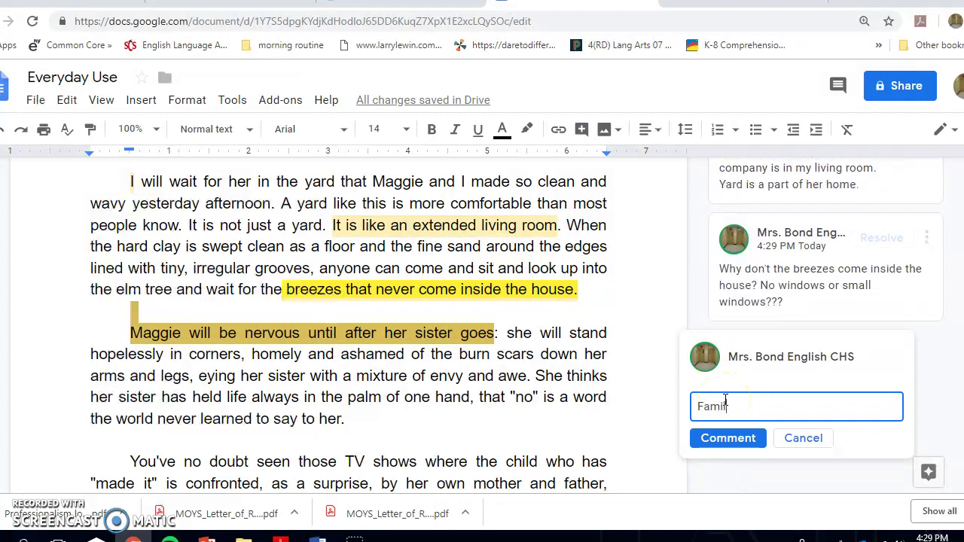
{"action": "key", "text": "BackSpace"}
{"action": "key", "text": "BackSpace"}
{"action": "key", "text": "BackSpace"}
{"action": "key", "text": "BackSpace"}
{"action": "key", "text": "BackSpace"}
{"action": "key", "text": "BackSpace"}
Step: Write "That the narrator is kin to Maggie and the visitor is Maggie's sister." in the comment and post it
{"action": "type", "text": "That the narrator is"}
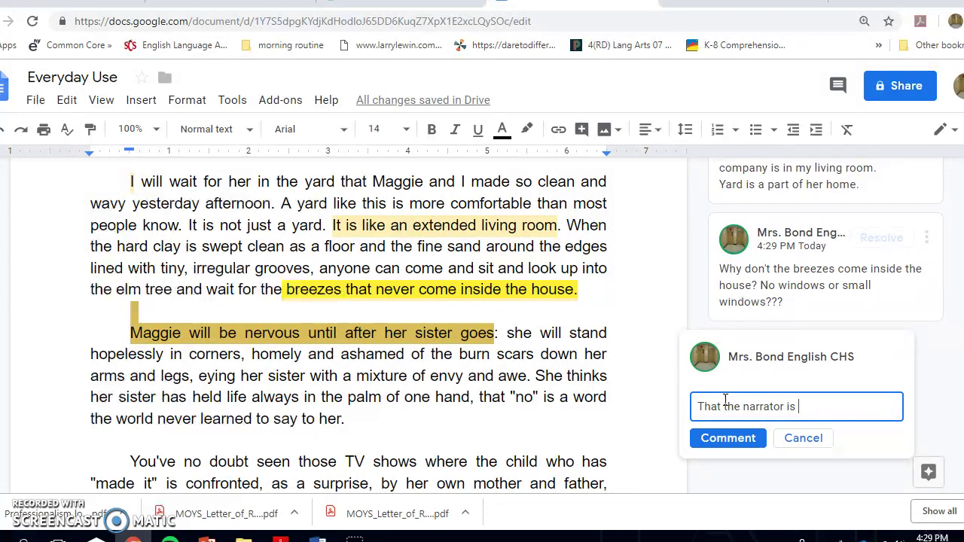
{"action": "type", "text": " kin to Magg"}
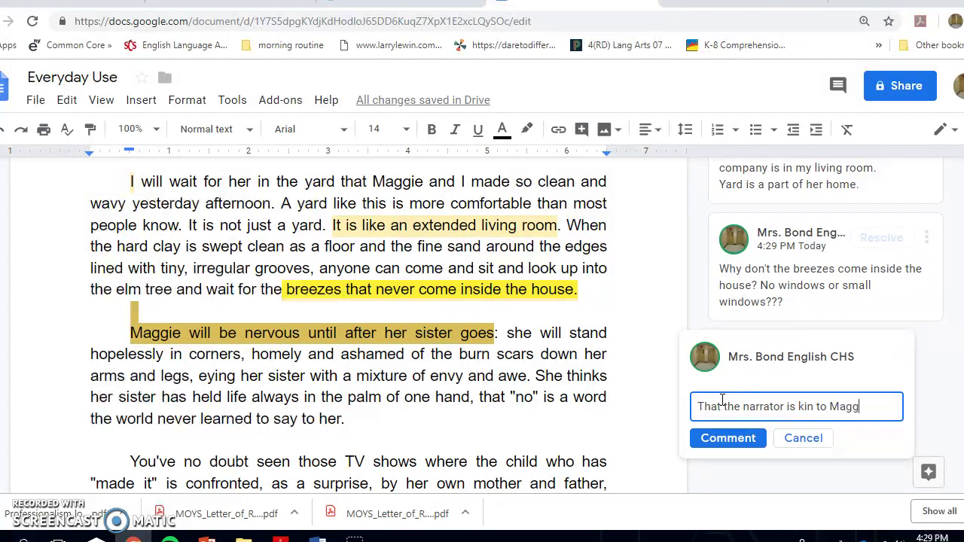
{"action": "type", "text": "ie and the vis"}
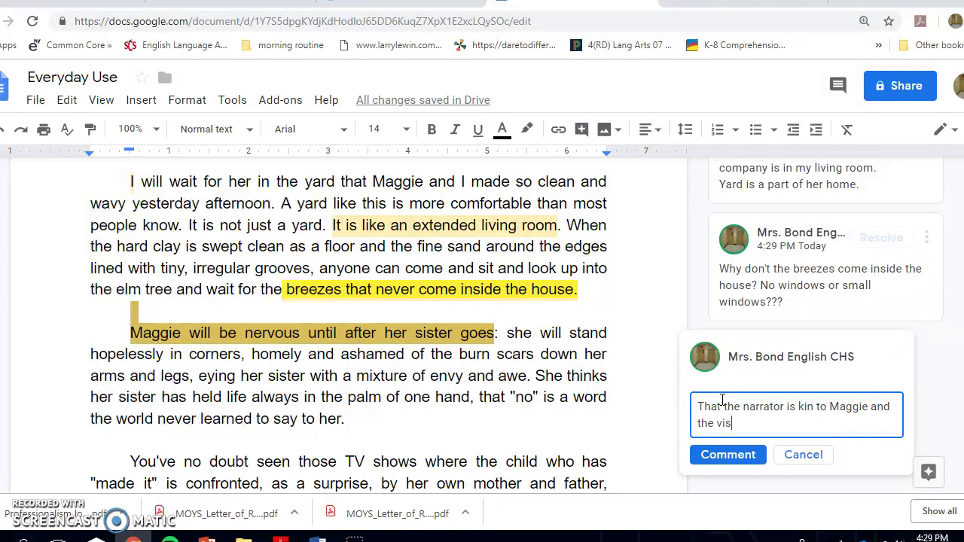
{"action": "type", "text": "itor is Maggie's sister."}
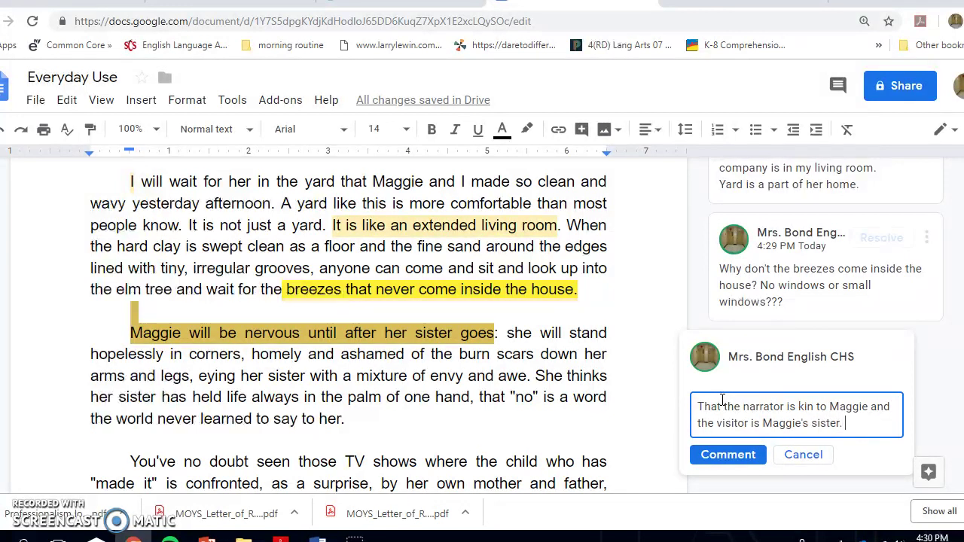
{"action": "left_click", "coordinate": [711, 421]}
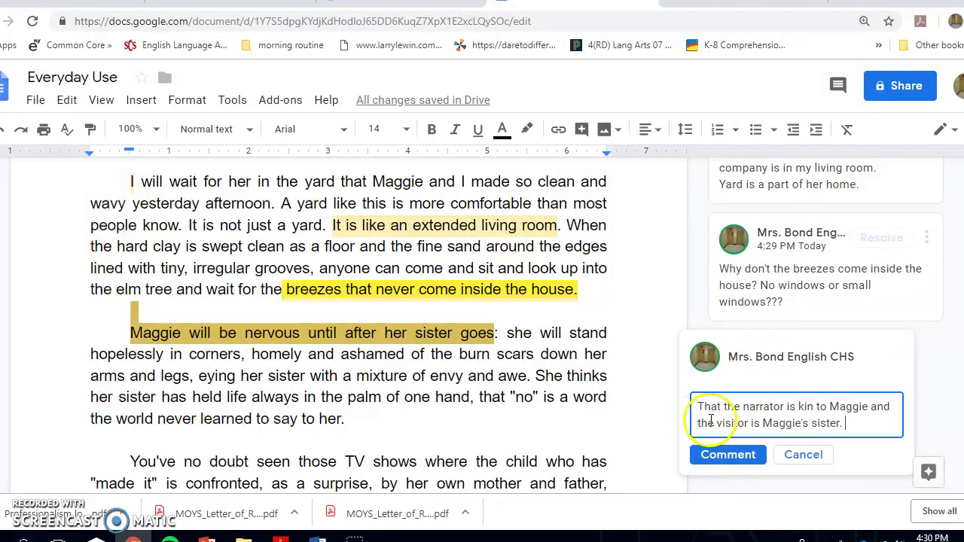
{"action": "left_click", "coordinate": [723, 454]}
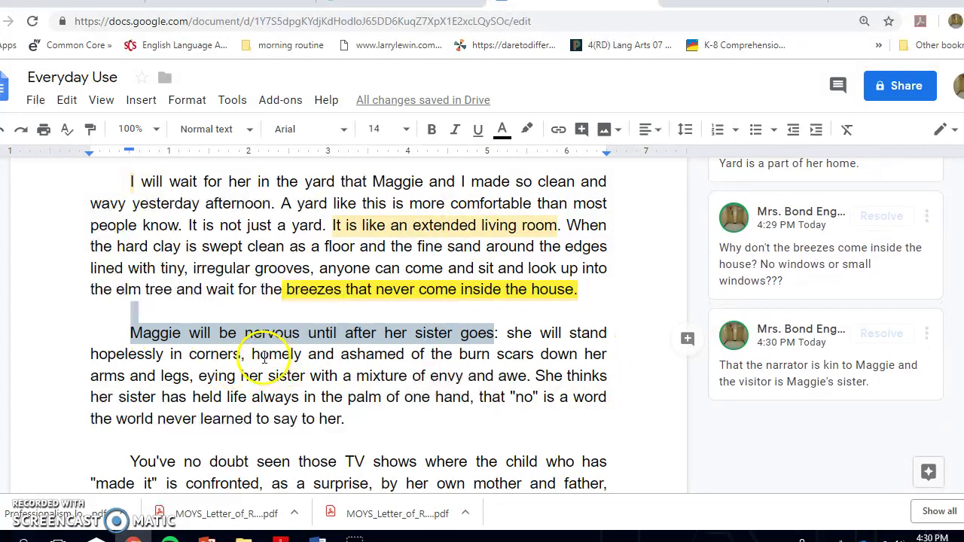
Step: Look up the definition of "homely" from the second paragraph in the built-in dictionary and read its meanings
{"action": "left_click_drag", "start_coordinate": [253, 354], "coordinate": [296, 354]}
{"action": "right_click", "coordinate": [294, 357]}
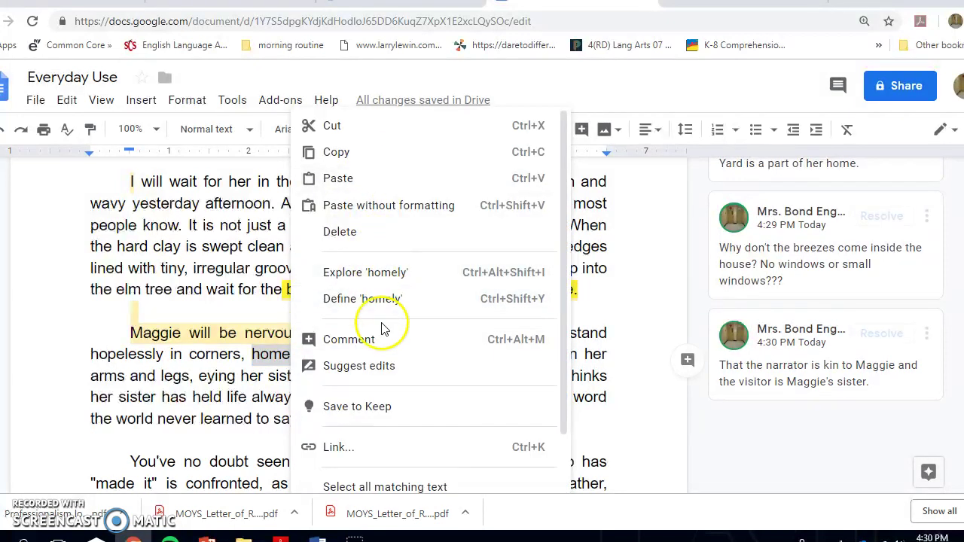
{"action": "left_click", "coordinate": [385, 300]}
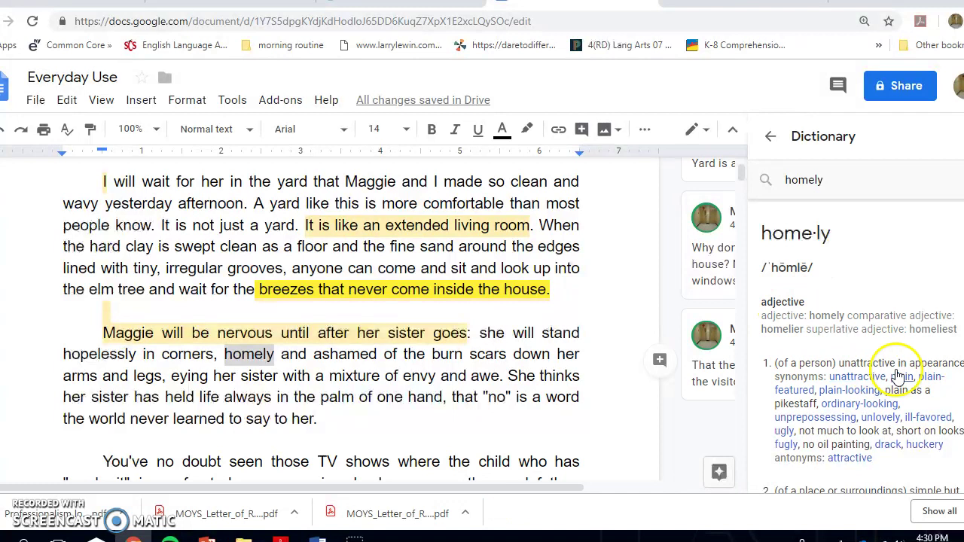
{"action": "scroll", "coordinate": [769, 396], "scroll_direction": "down", "scroll_amount": 1}
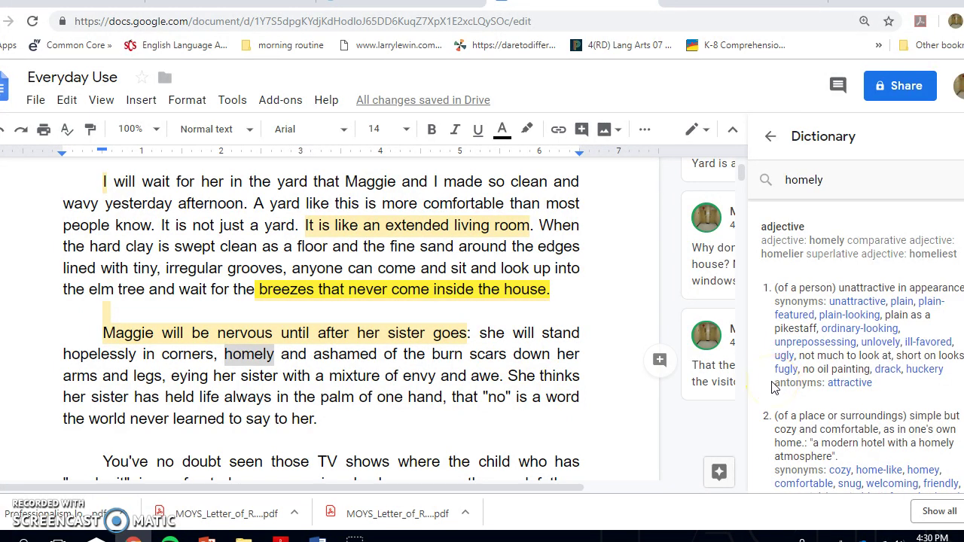
{"action": "left_click", "coordinate": [719, 472]}
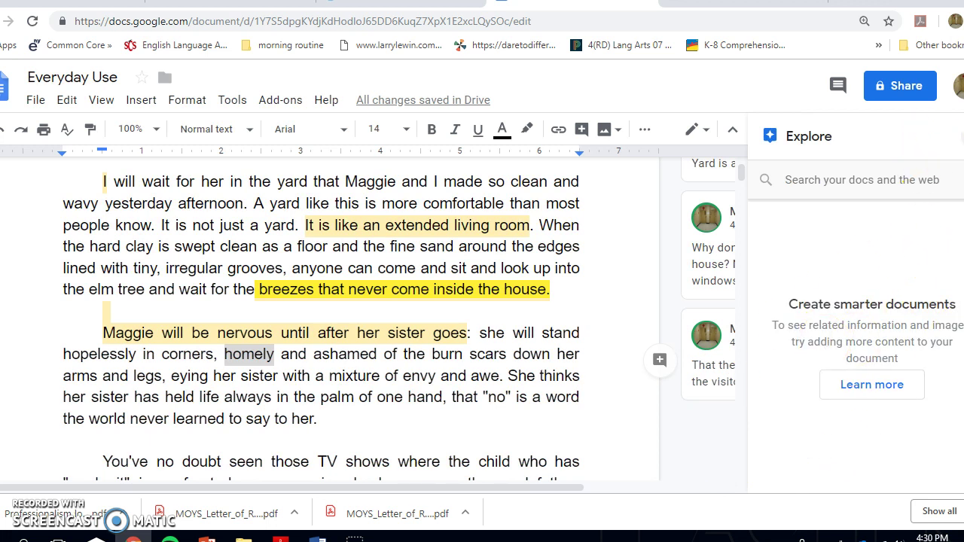
{"action": "key", "text": "ctrl+shift+y"}
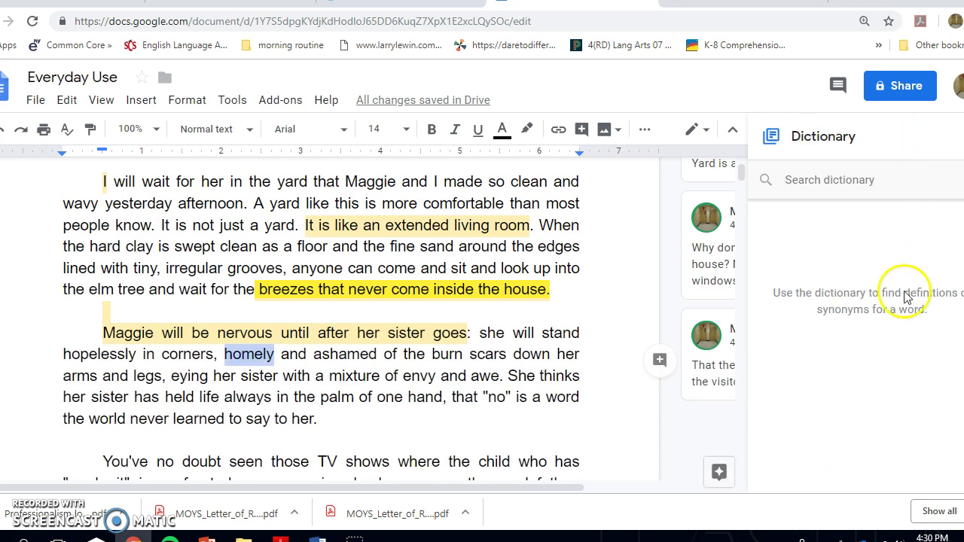
{"action": "left_click", "coordinate": [719, 473]}
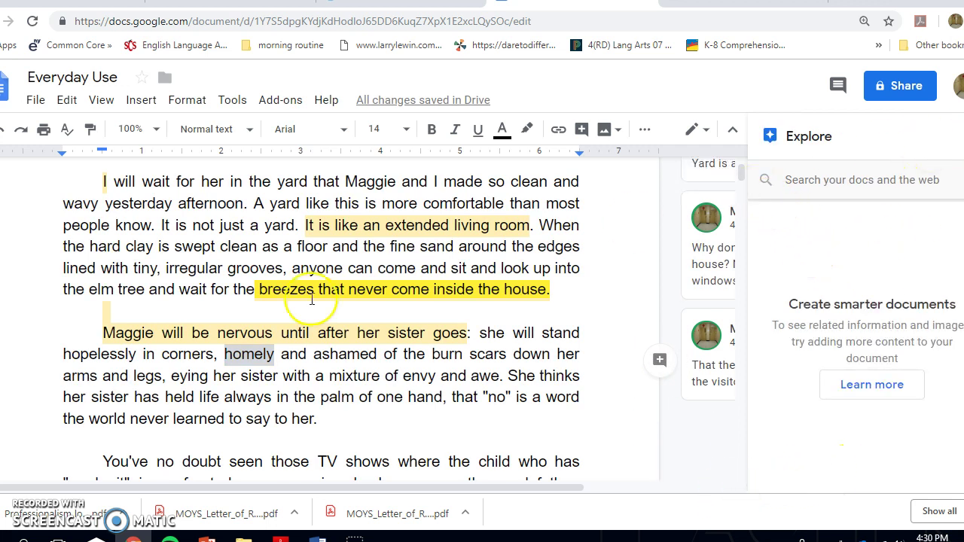
Step: Select the end of the second paragraph, just after "say to her.", and close the dictionary
{"action": "left_click", "coordinate": [255, 352]}
{"action": "left_click", "coordinate": [519, 405]}
{"action": "key", "text": "Down"}
{"action": "key", "text": "shift+Right"}
{"action": "key", "text": "ctrl+shift+y"}
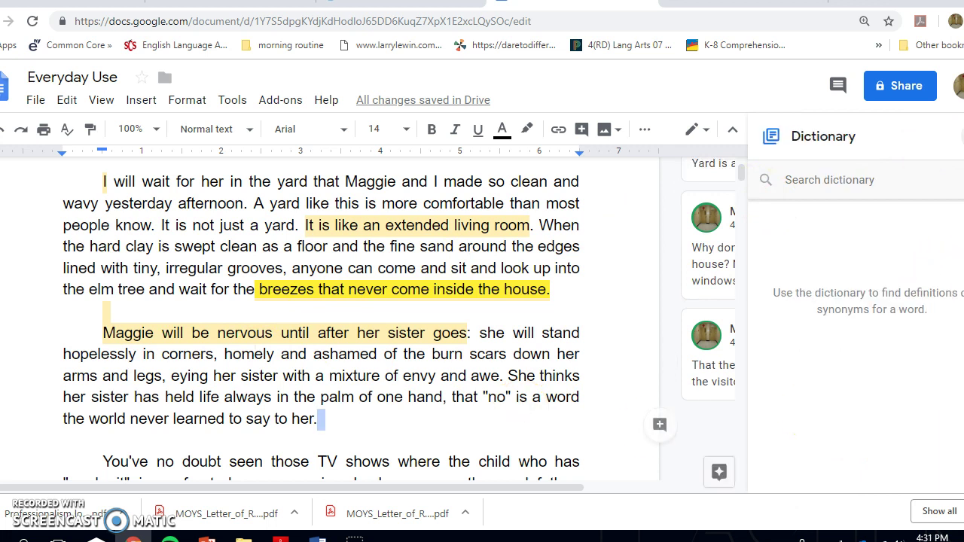
{"action": "double_click", "coordinate": [806, 136]}
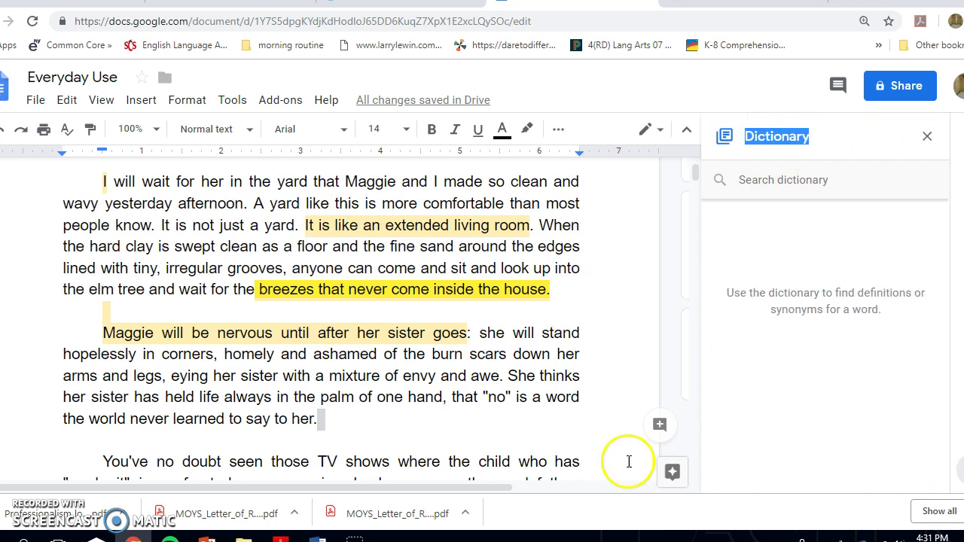
{"action": "left_click", "coordinate": [924, 137]}
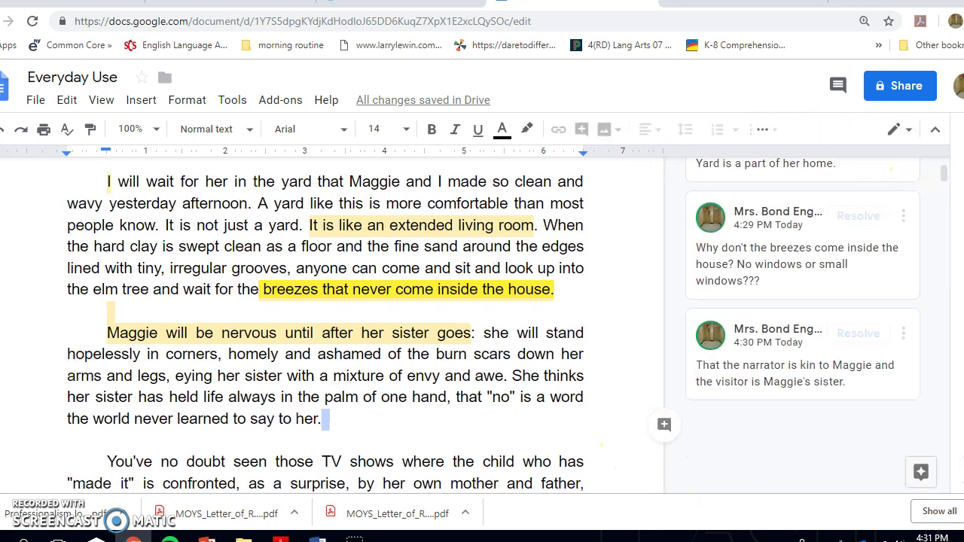
Step: Start a comment at the end of the second paragraph reading "Maggie- is uncomfortable and unattractive (homely)." and begin a new line
{"action": "left_click", "coordinate": [660, 424]}
{"action": "type", "text": "Maggie"}
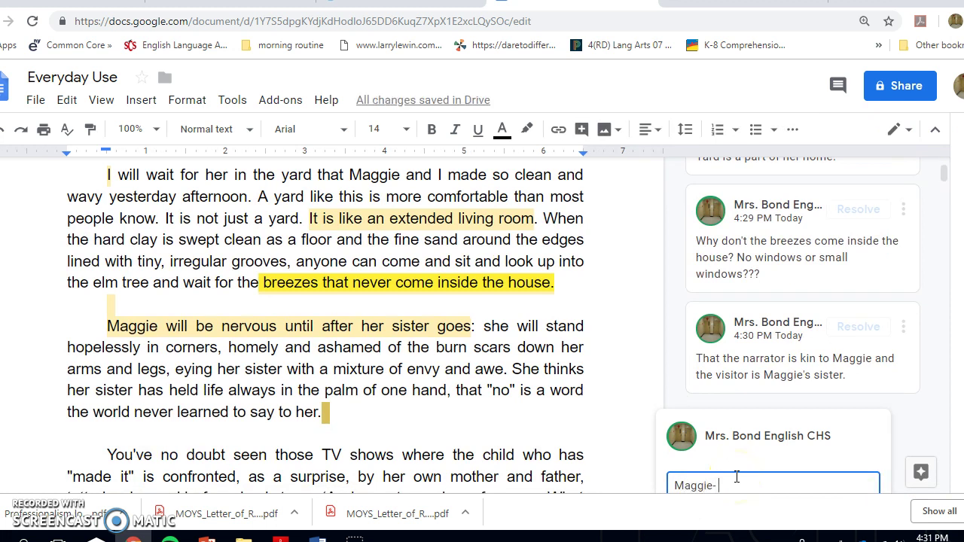
{"action": "type", "text": "- is uncomfortable and unattractive "}
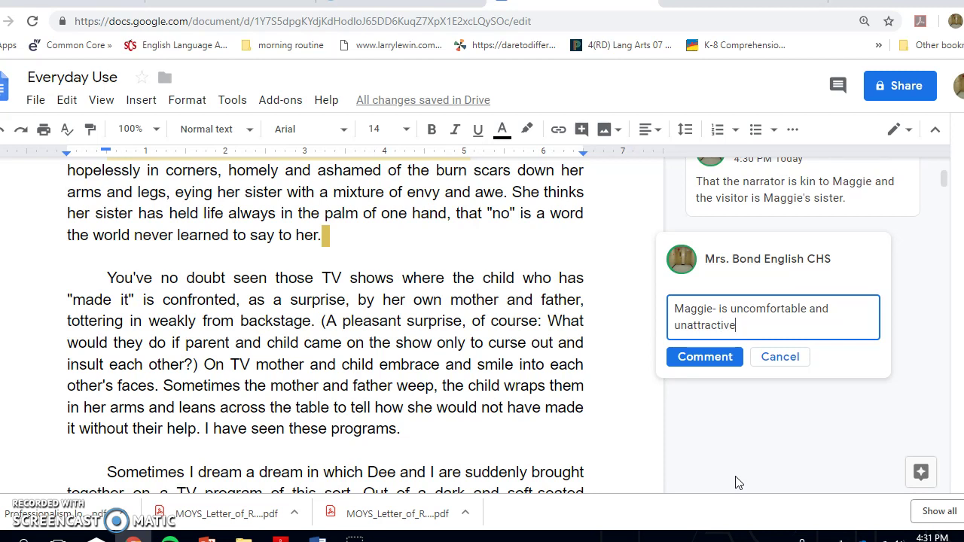
{"action": "type", "text": "("}
{"action": "left_click", "coordinate": [731, 469]}
{"action": "type", "text": "homely"}
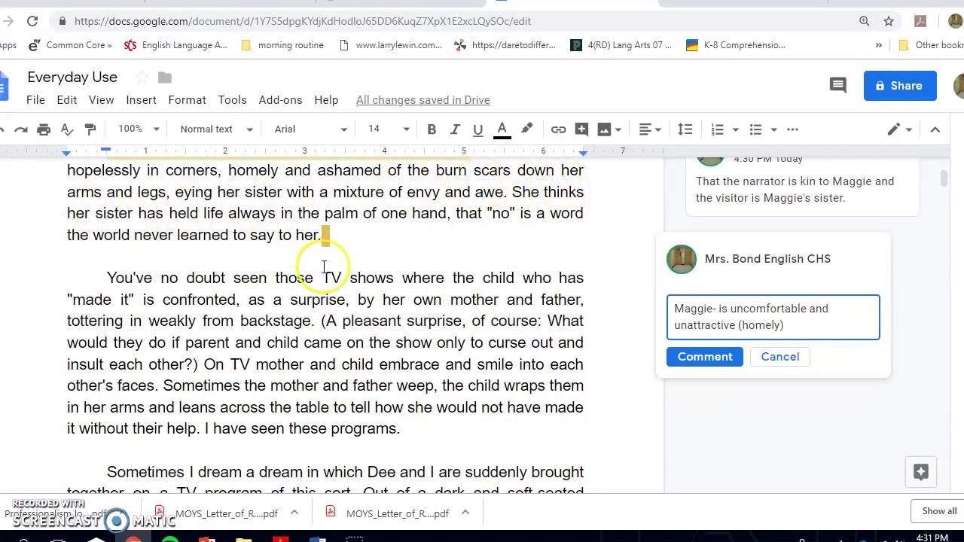
{"action": "type", "text": "."}
{"action": "key", "text": "Return"}
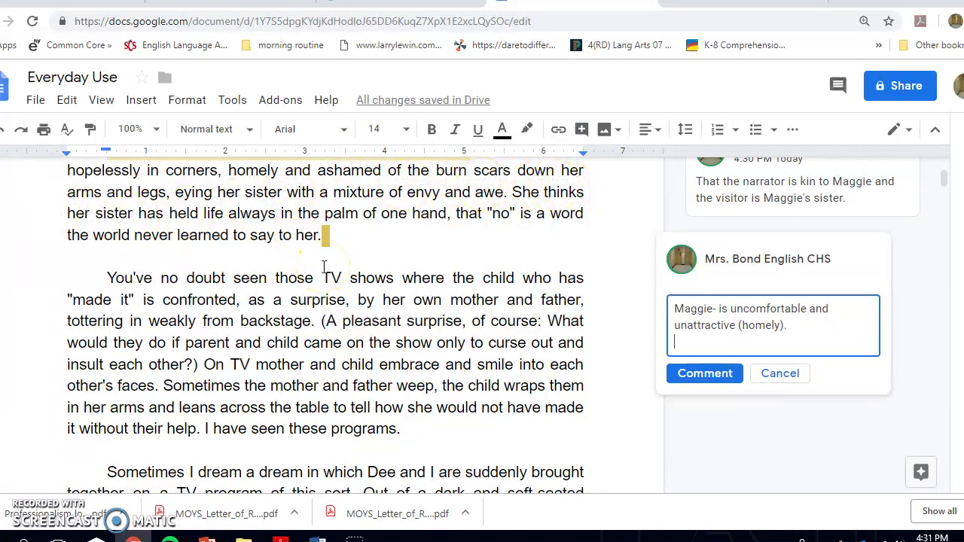
Step: Add the line "Burned- how did she get her scars?" to the comment about Maggie
{"action": "type", "text": "But"}
{"action": "type", "text": "rned"}
{"action": "type", "text": "- how"}
{"action": "type", "text": " did she"}
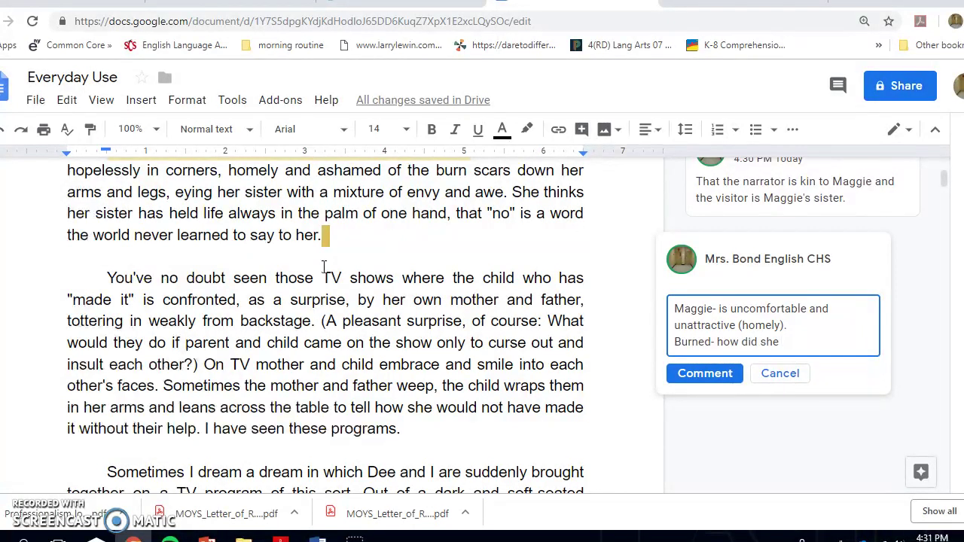
{"action": "type", "text": " get her scars"}
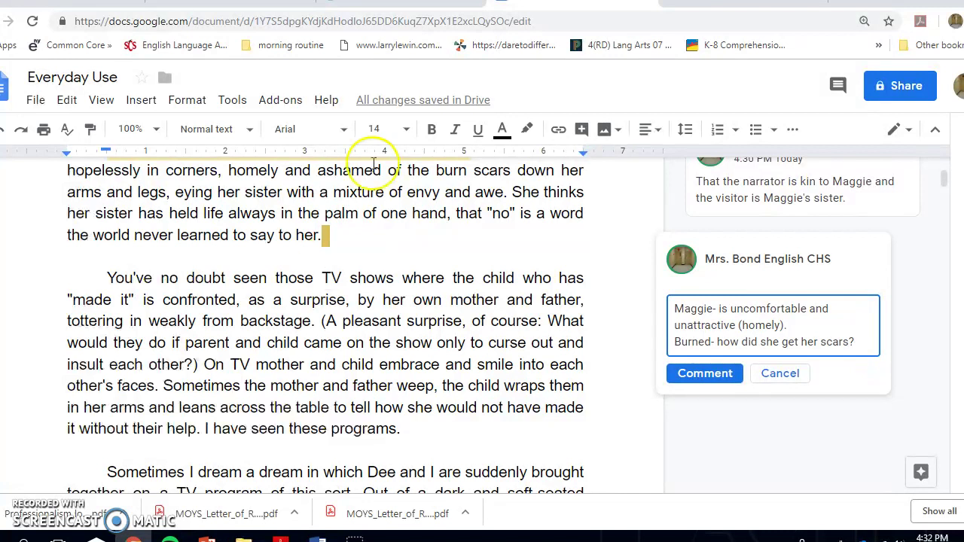
{"action": "left_click", "coordinate": [197, 192]}
{"action": "type", "text": "e"}
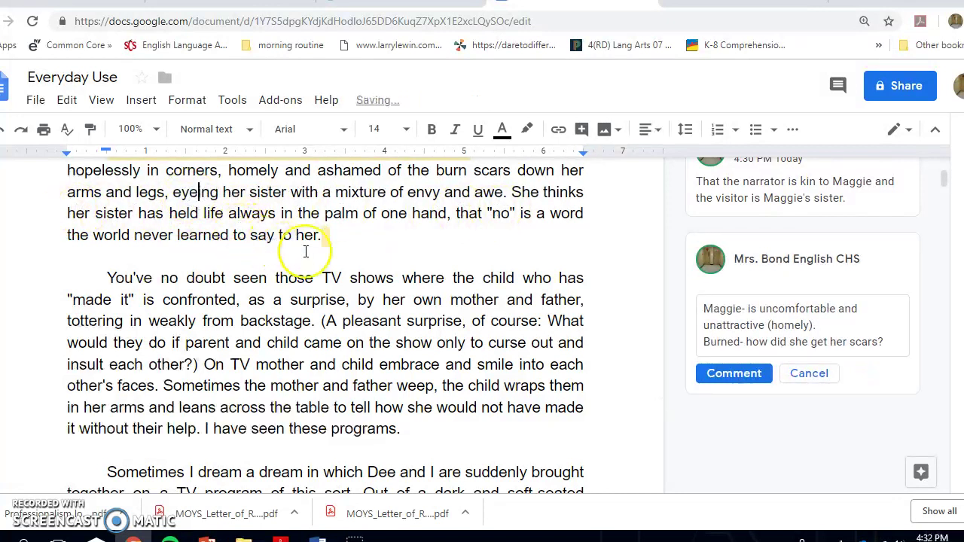
{"action": "left_click", "coordinate": [400, 244]}
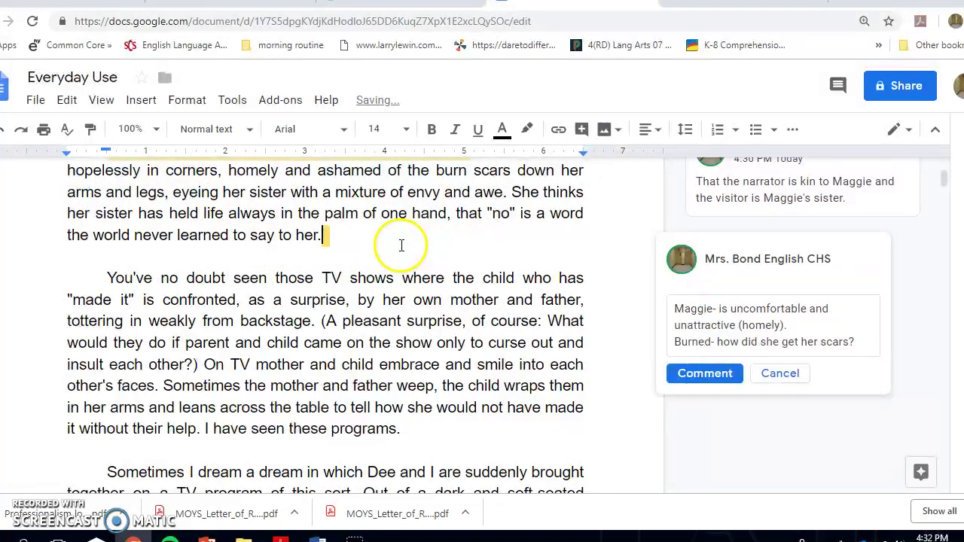
{"action": "left_click", "coordinate": [194, 193]}
{"action": "key", "text": "BackSpace"}
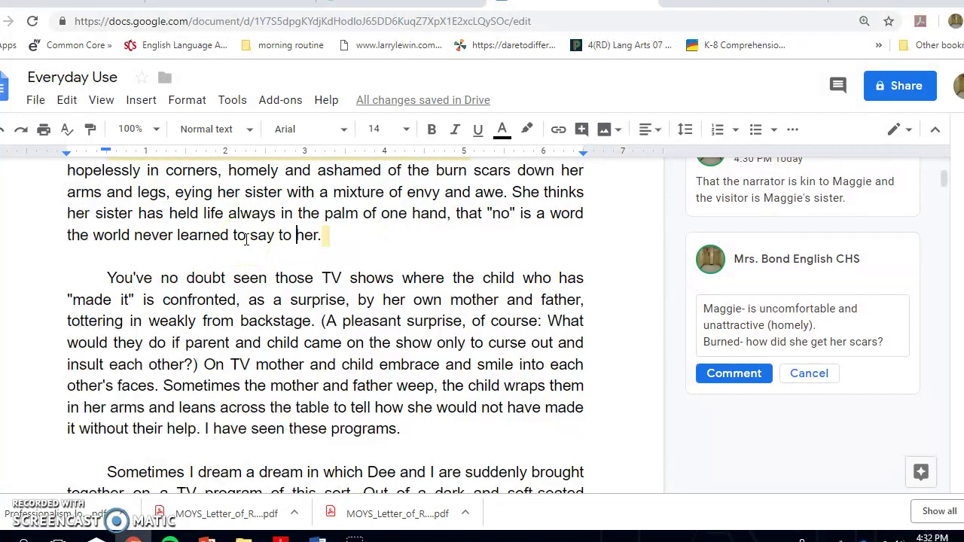
Step: Post the comment about Maggie's appearance and scars at the end of the second paragraph
{"action": "left_click", "coordinate": [715, 374]}
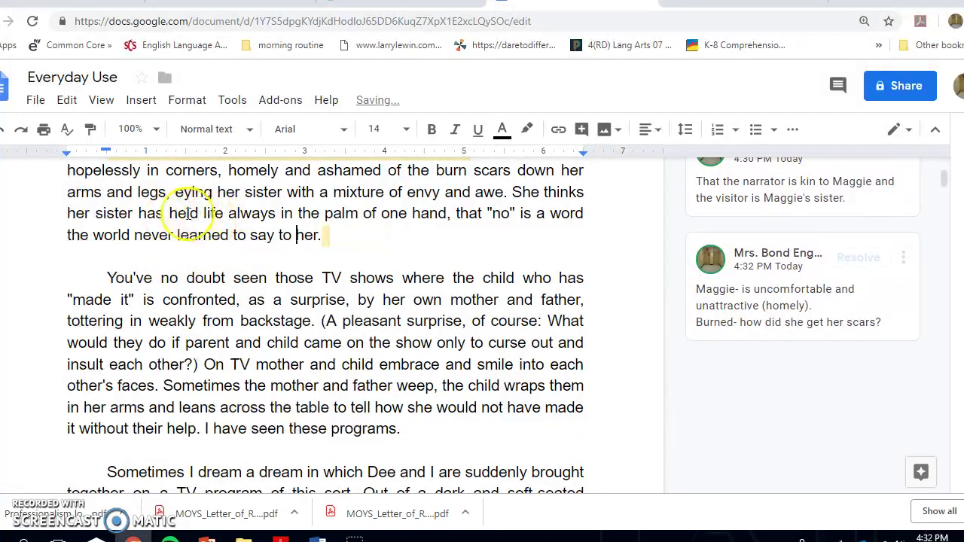
Step: Underline and italicize the phrase "life always in the palm of one hand" in the second paragraph
{"action": "left_click_drag", "start_coordinate": [204, 213], "coordinate": [448, 214]}
{"action": "left_click", "coordinate": [478, 141]}
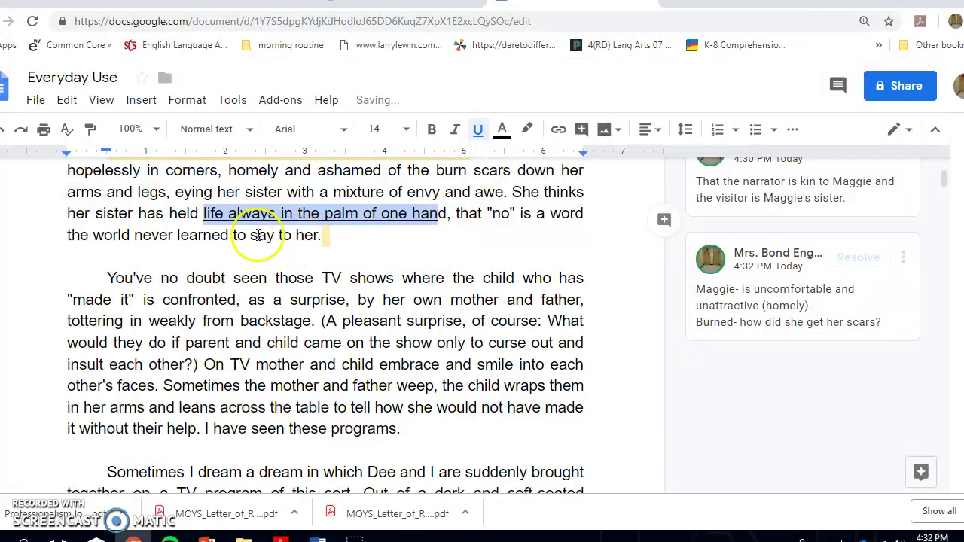
{"action": "left_click", "coordinate": [455, 131]}
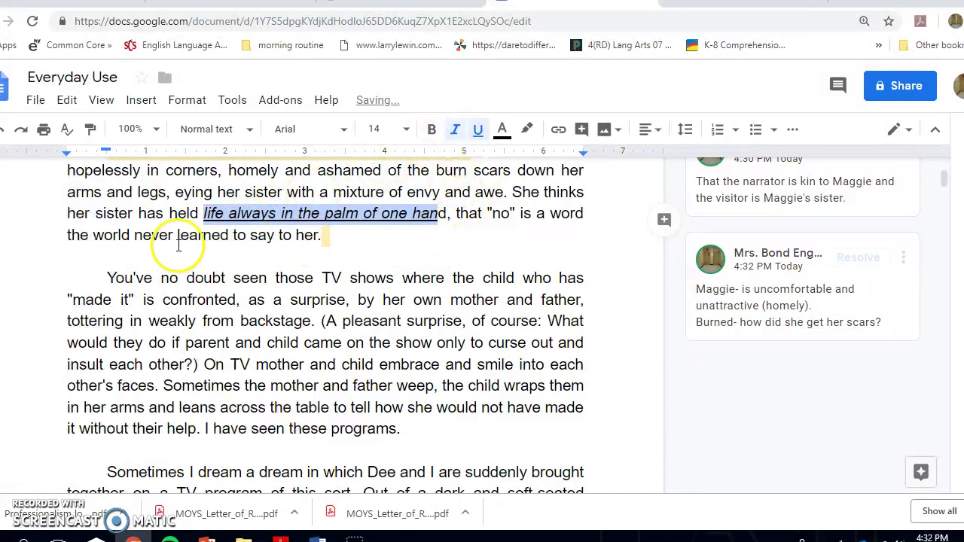
Step: Extend the underlining to the word "held" before the italic phrase, leaving its text color as it is
{"action": "left_click", "coordinate": [172, 213]}
{"action": "left_click_drag", "start_coordinate": [172, 213], "coordinate": [223, 213]}
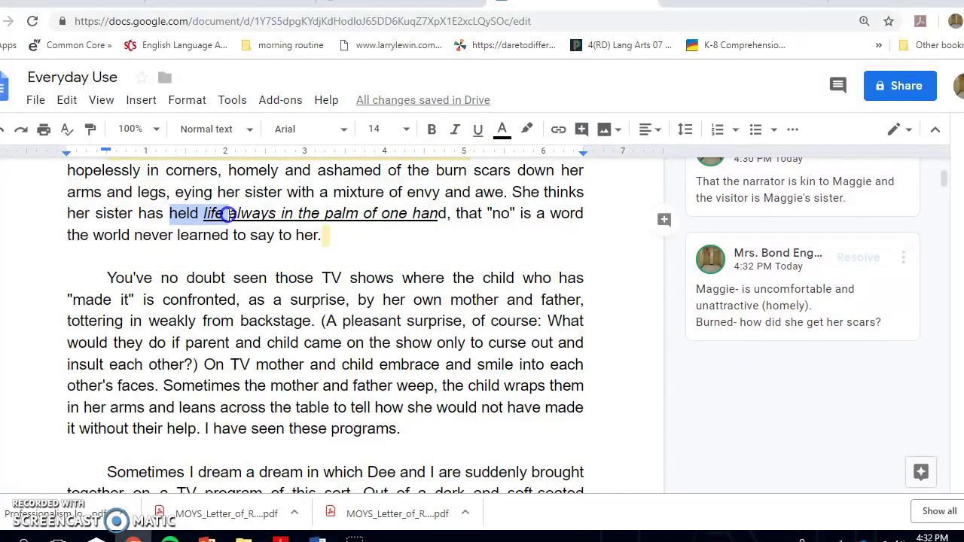
{"action": "left_click", "coordinate": [474, 142]}
{"action": "left_click", "coordinate": [501, 131]}
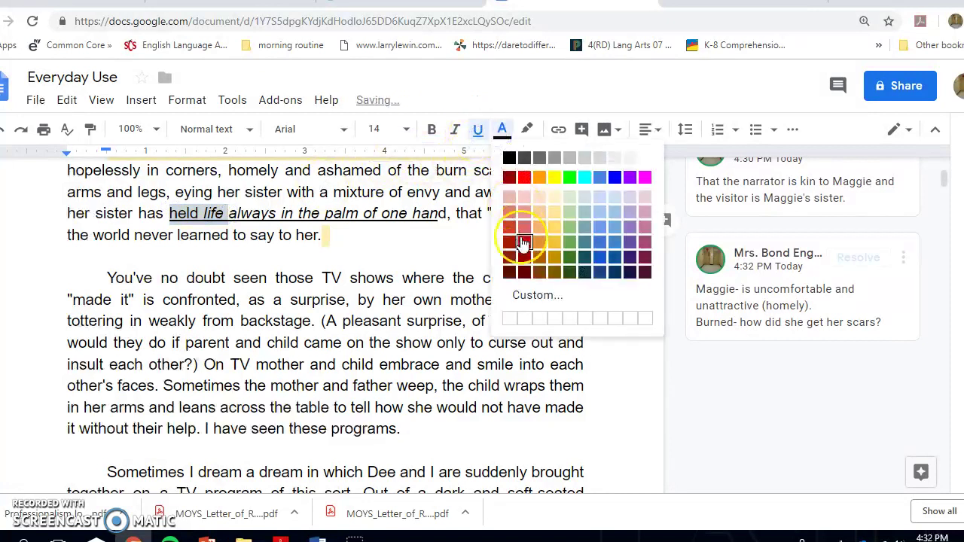
{"action": "left_click", "coordinate": [740, 480]}
{"action": "scroll", "coordinate": [512, 233], "scroll_direction": "down", "scroll_amount": 1}
{"action": "scroll", "coordinate": [442, 339], "scroll_direction": "up", "scroll_amount": 2}
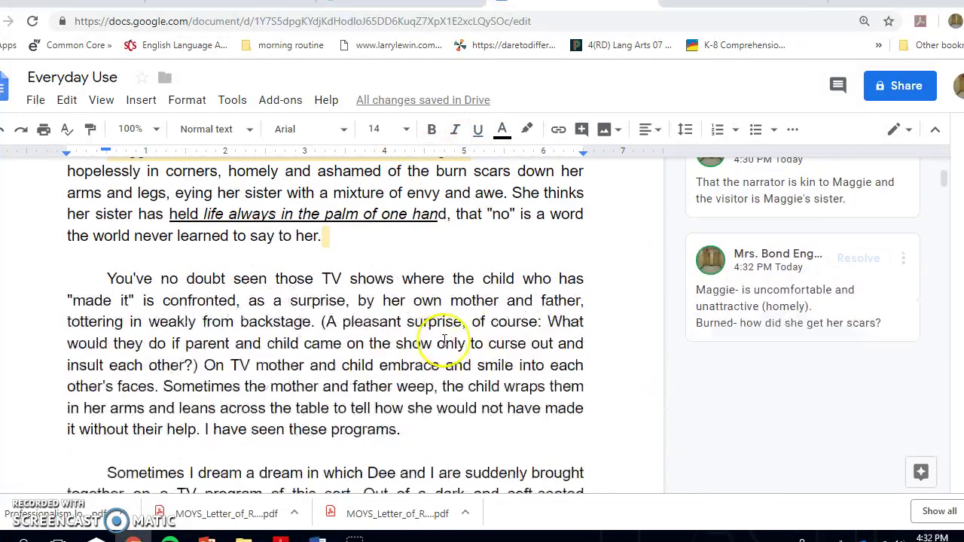
{"action": "left_click", "coordinate": [349, 236]}
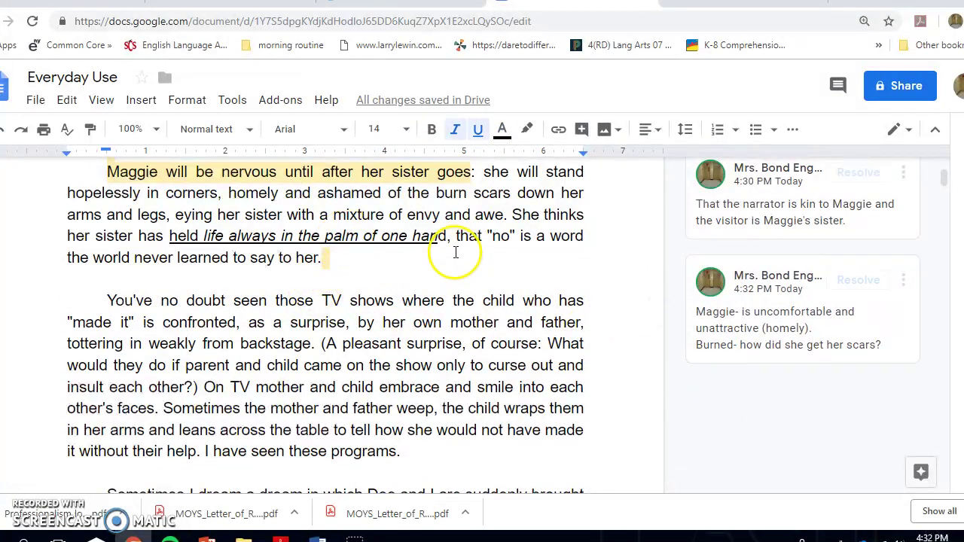
{"action": "left_click", "coordinate": [665, 315]}
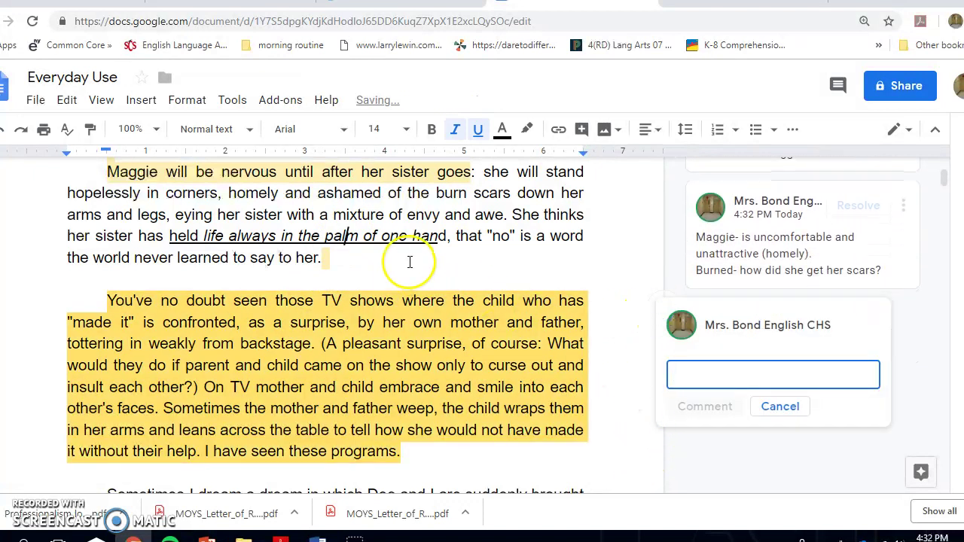
{"action": "left_click", "coordinate": [381, 236]}
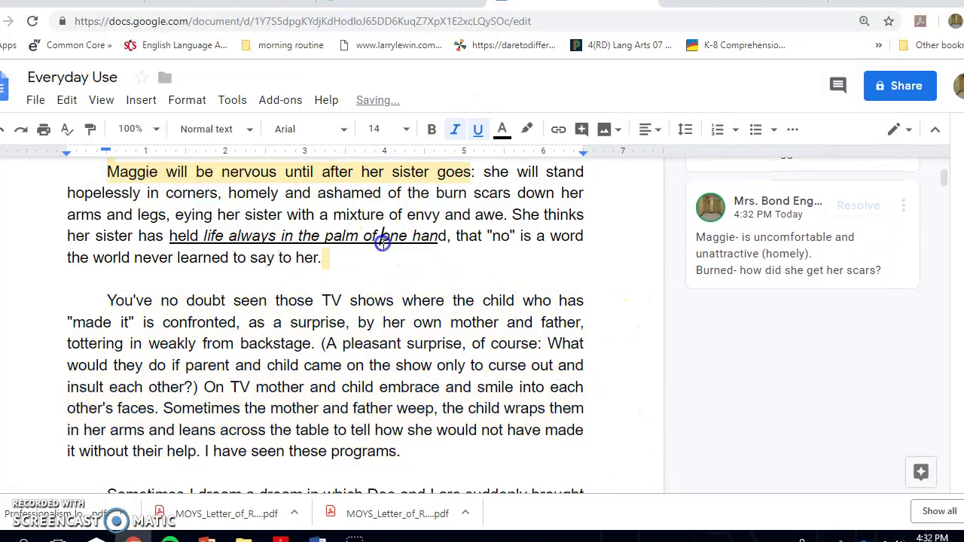
Step: Start a comment on the word "life" in the underlined phrase with the text "life can be shaped"
{"action": "right_click", "coordinate": [223, 236]}
{"action": "left_click", "coordinate": [319, 341]}
{"action": "left_click", "coordinate": [744, 305]}
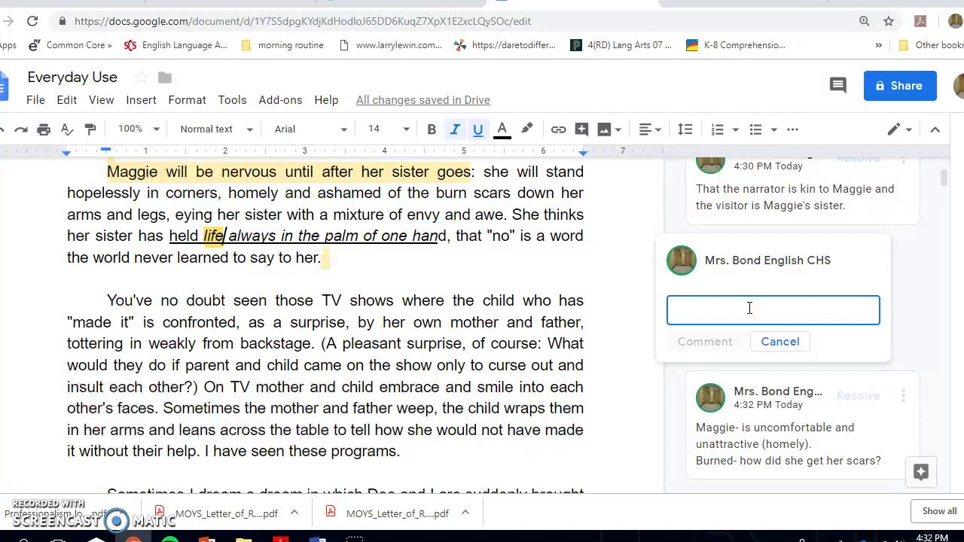
{"action": "type", "text": "I"}
{"action": "type", "text": "ife "}
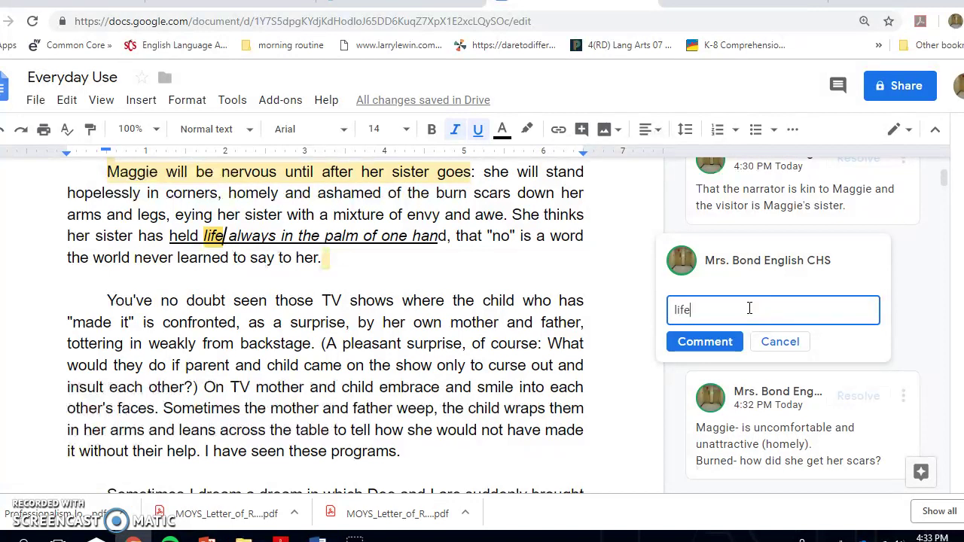
{"action": "type", "text": "can be shapped"}
{"action": "key", "text": "BackSpace"}
{"action": "key", "text": "BackSpace"}
{"action": "key", "text": "BackSpace"}
{"action": "key", "text": "BackSpace"}
{"action": "type", "text": "ped"}
{"action": "left_click", "coordinate": [940, 292]}
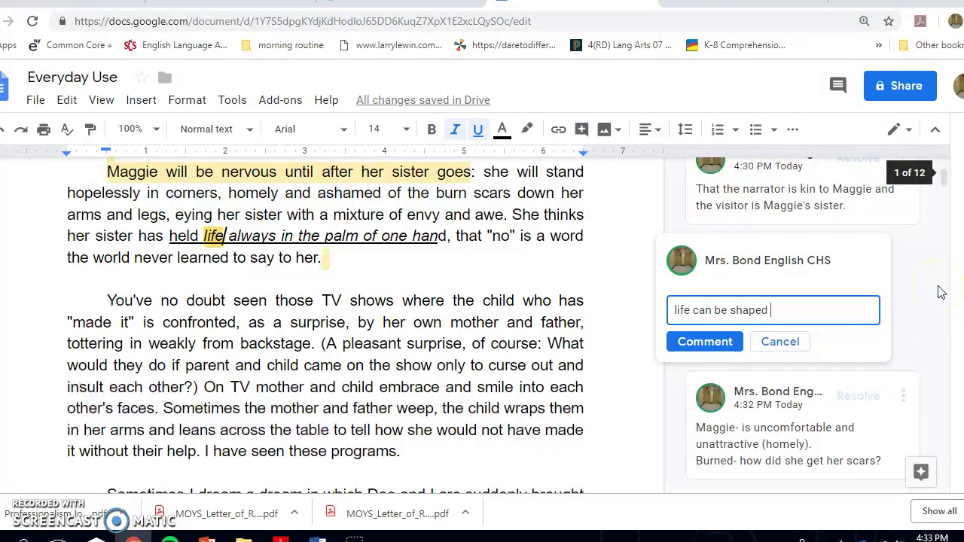
Step: Continue the comment on "life" with "; Maggie's sister is in control... Maggie is NOT in control of her life."
{"action": "type", "text": ";"}
{"action": "type", "text": "Ma"}
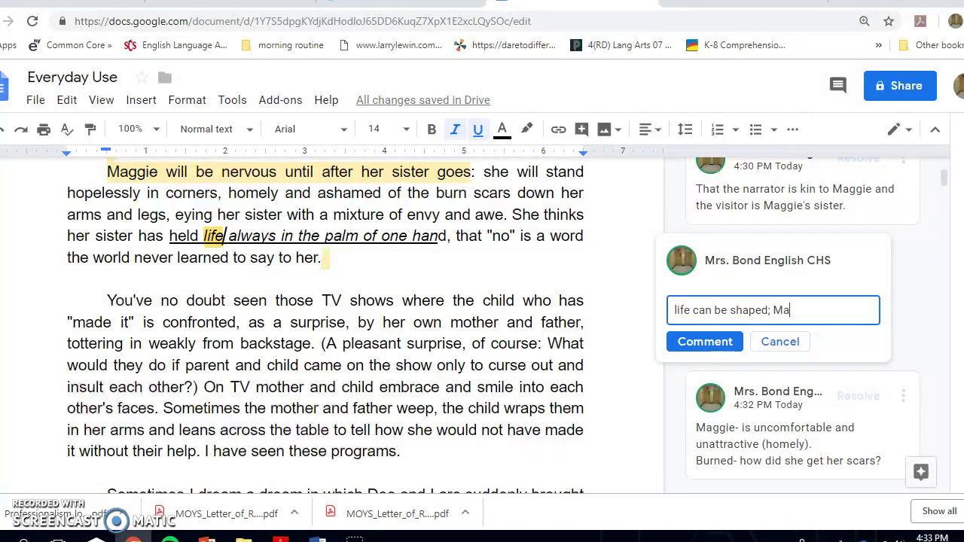
{"action": "type", "text": "ggie's sister is in con"}
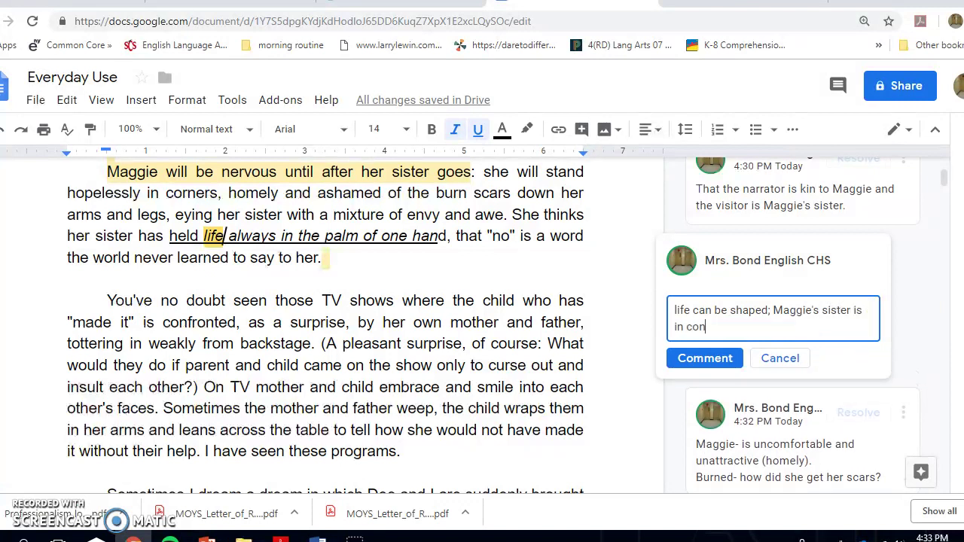
{"action": "type", "text": "trol"}
{"action": "type", "text": "... Maggie is NOT in control of her life"}
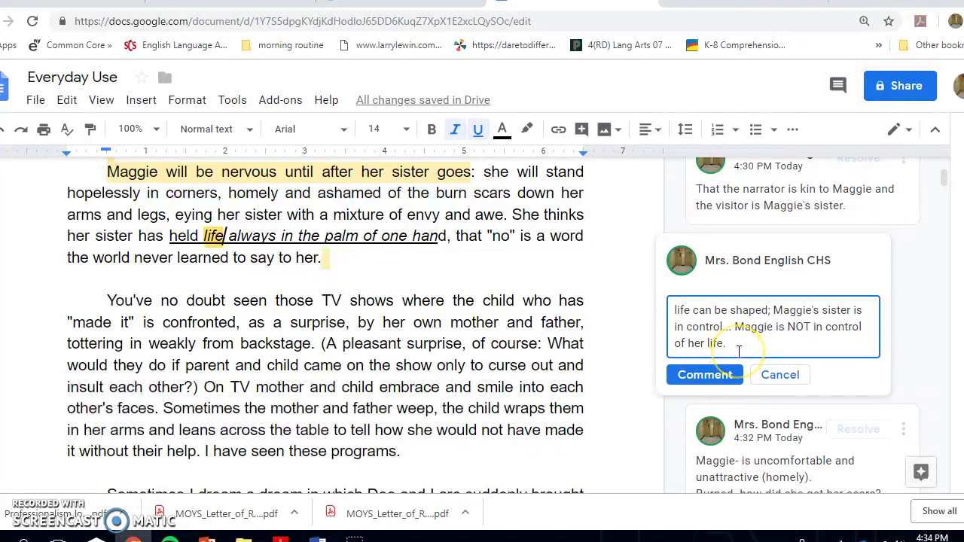
Step: Add a new line "Maggie feels that the world has treated her unfairly." to the comment on "life" and post it
{"action": "key", "text": "Return"}
{"action": "type", "text": "Magg"}
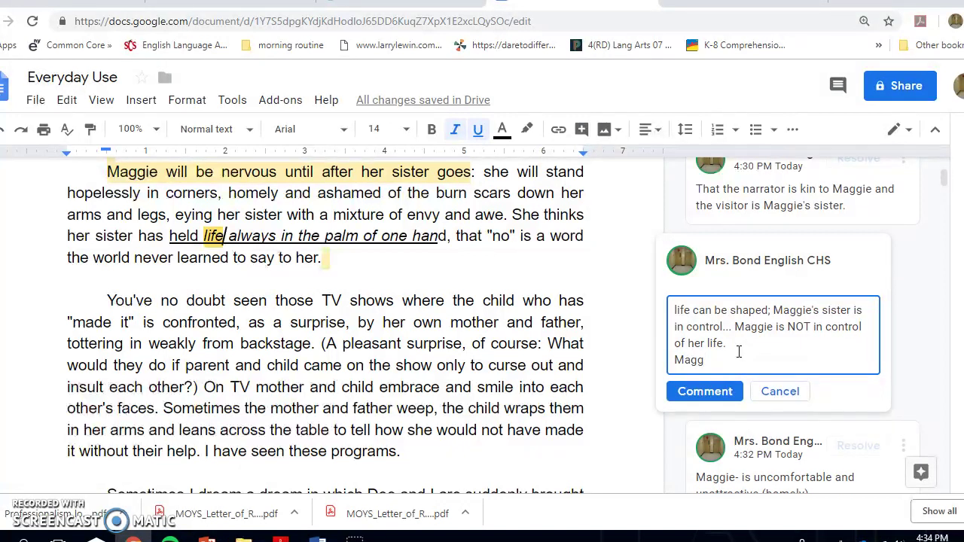
{"action": "type", "text": "ie feels that the world has"}
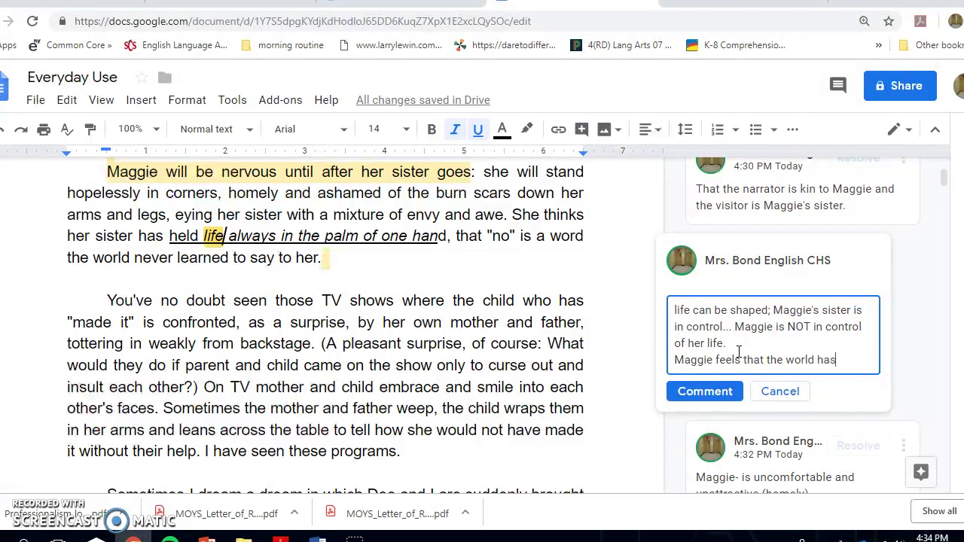
{"action": "type", "text": " treated her unfairly"}
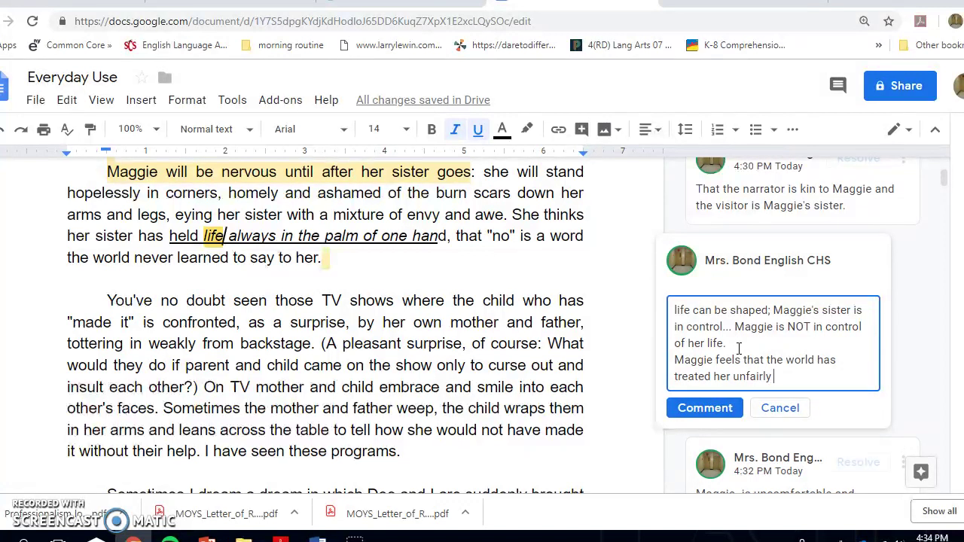
{"action": "type", "text": "."}
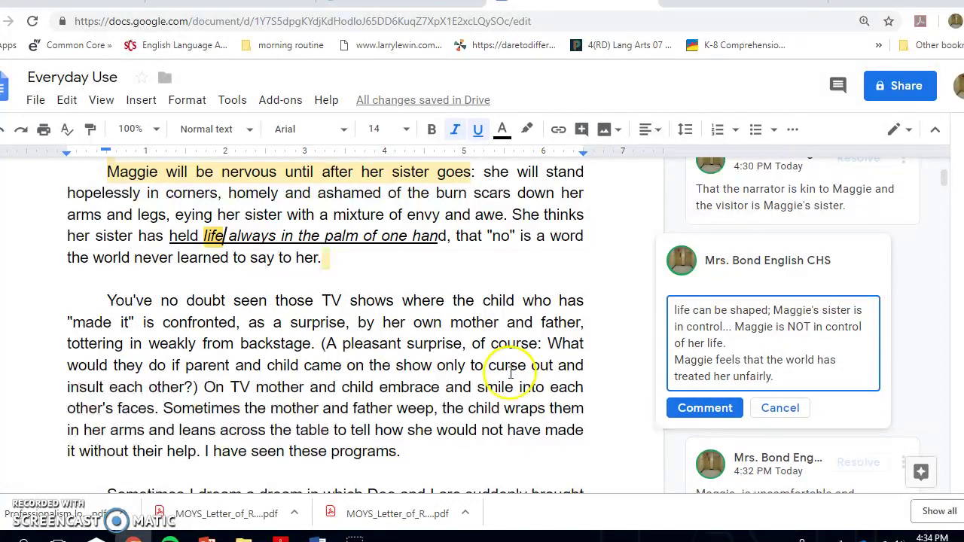
{"action": "left_click", "coordinate": [705, 409]}
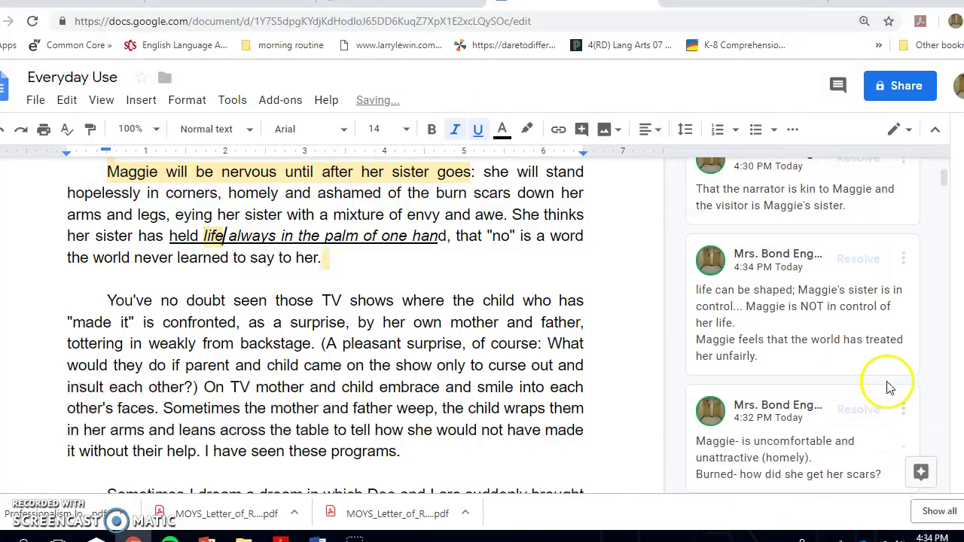
{"action": "scroll", "coordinate": [562, 338], "scroll_direction": "up", "scroll_amount": 5}
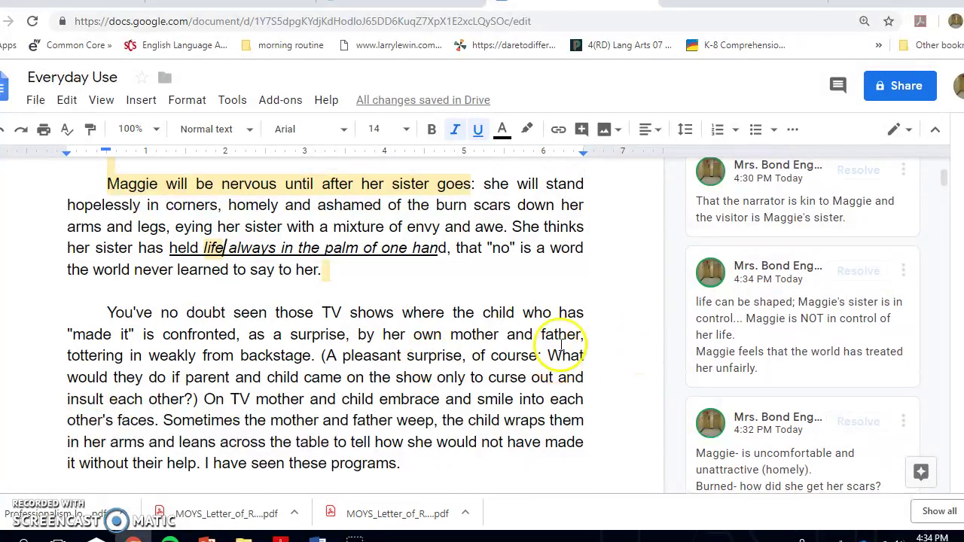
{"action": "scroll", "coordinate": [632, 305], "scroll_direction": "down", "scroll_amount": 3}
{"action": "scroll", "coordinate": [633, 303], "scroll_direction": "down", "scroll_amount": 2}
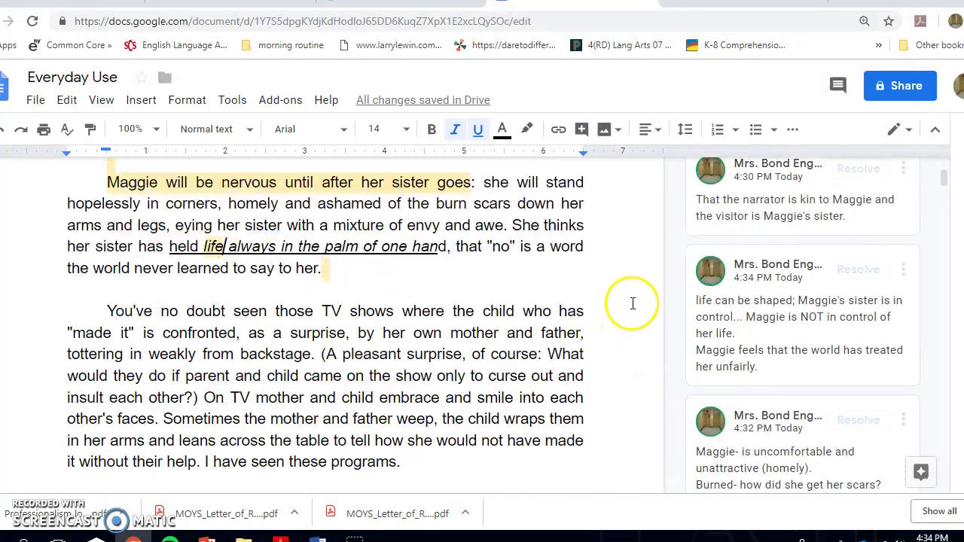
{"action": "scroll", "coordinate": [630, 302], "scroll_direction": "up", "scroll_amount": 2}
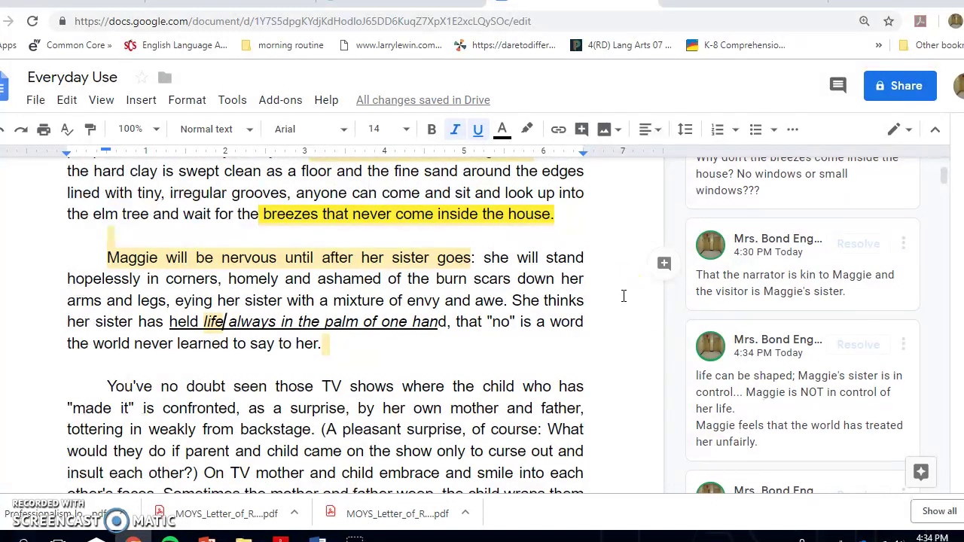